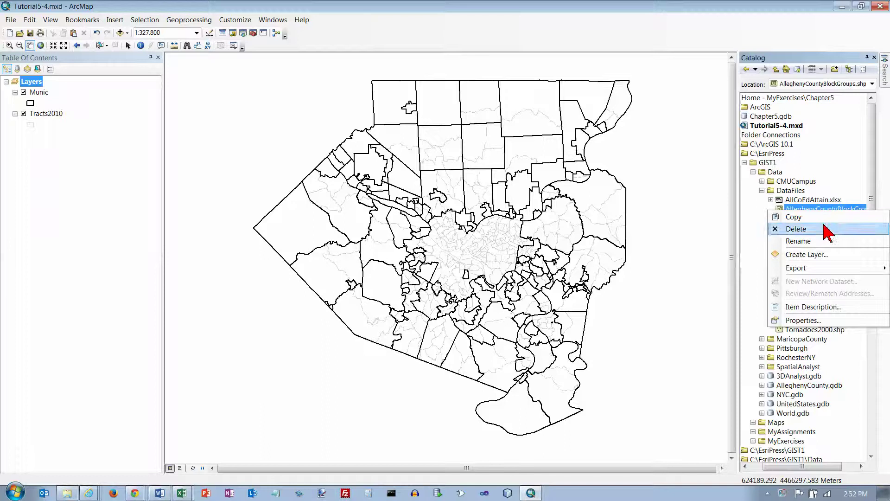
Step: Check the XY coordinate system in the properties of the AlleghenyCountyBlockGroups shapefile, then close them
left_click(812, 325)
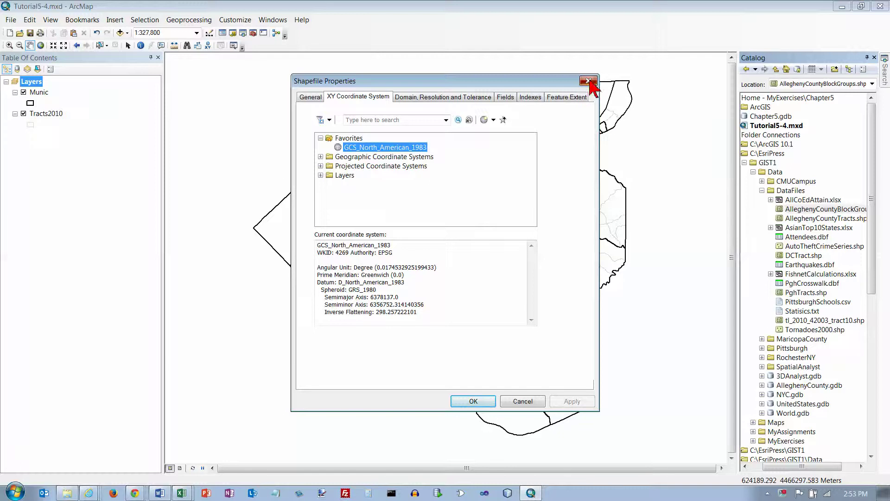
left_click(589, 81)
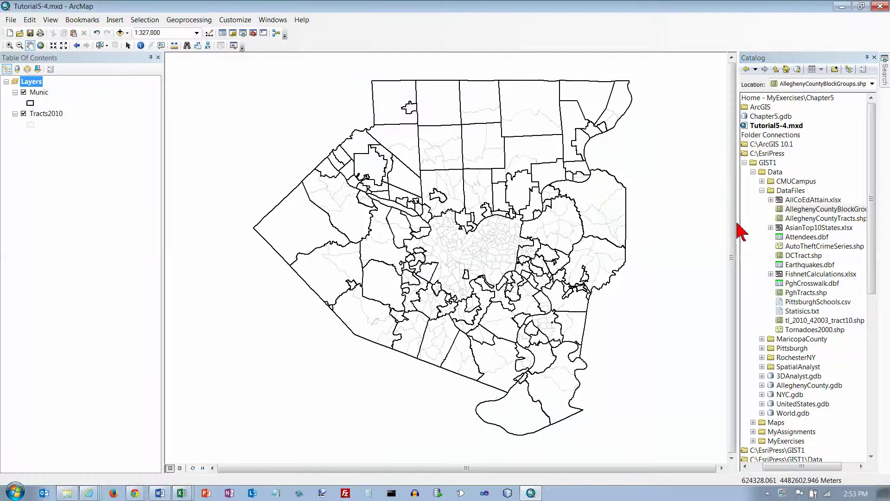
left_click(806, 210)
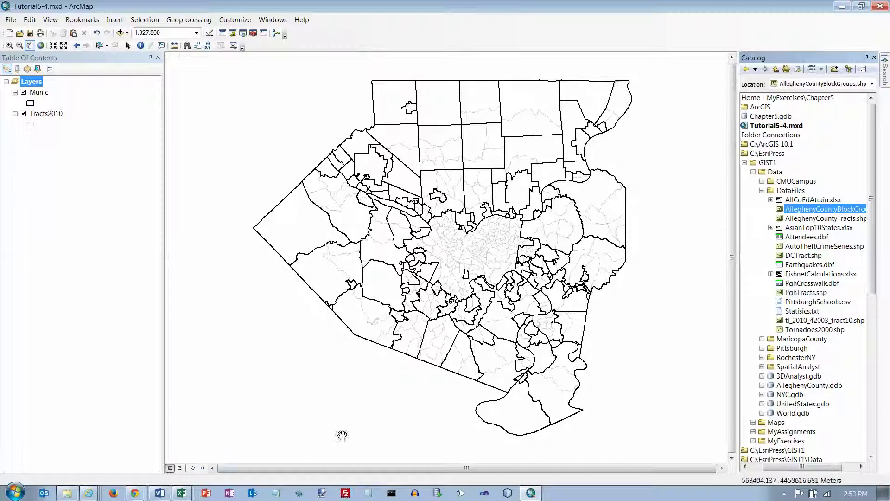
Step: Switch to Windows Explorer and open the folder C:\EsriPress\GIST1\Data\DataFiles
left_click(90, 494)
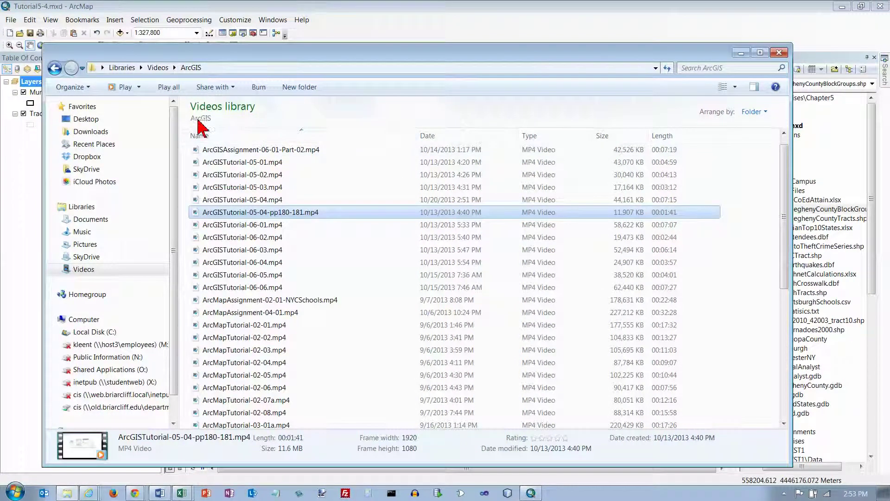
left_click(99, 334)
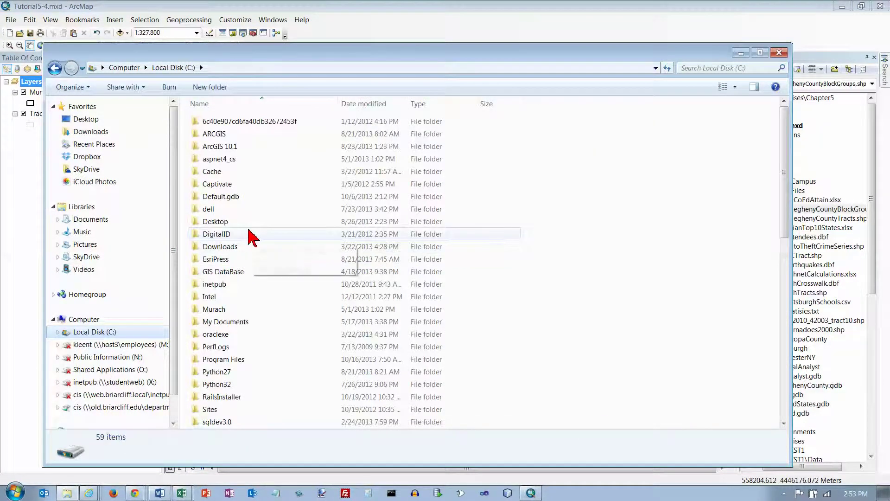
double_click(233, 259)
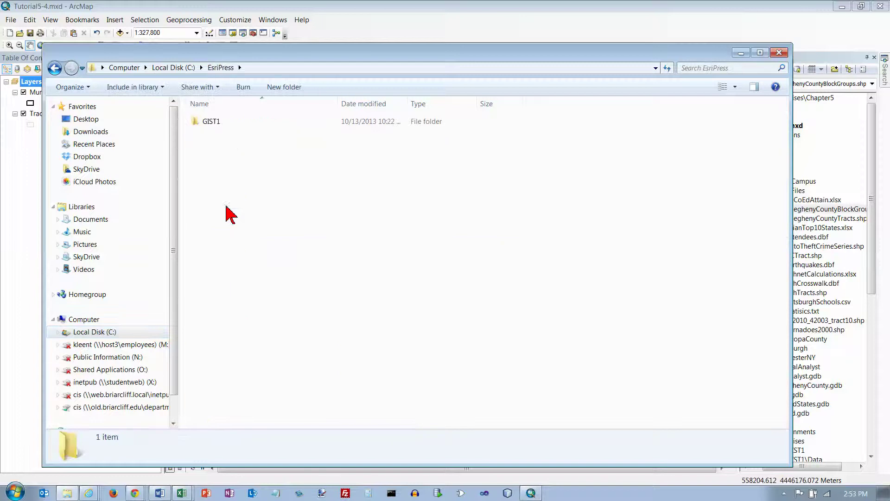
double_click(209, 122)
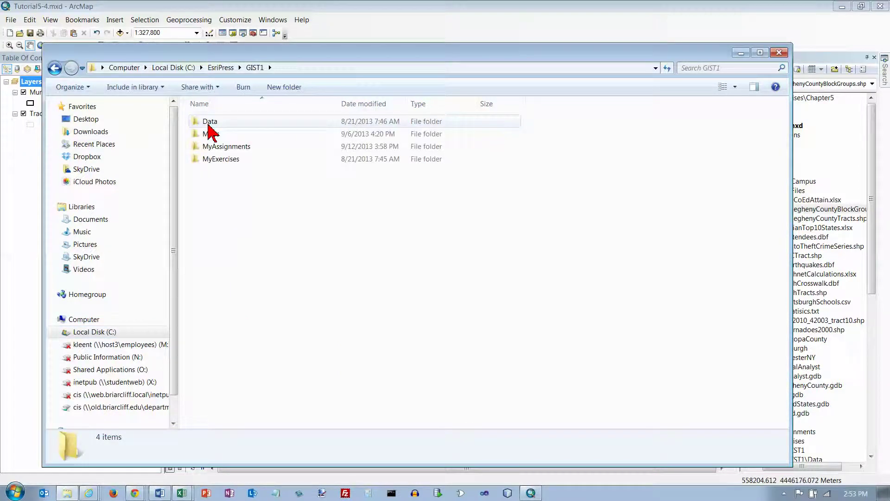
double_click(209, 123)
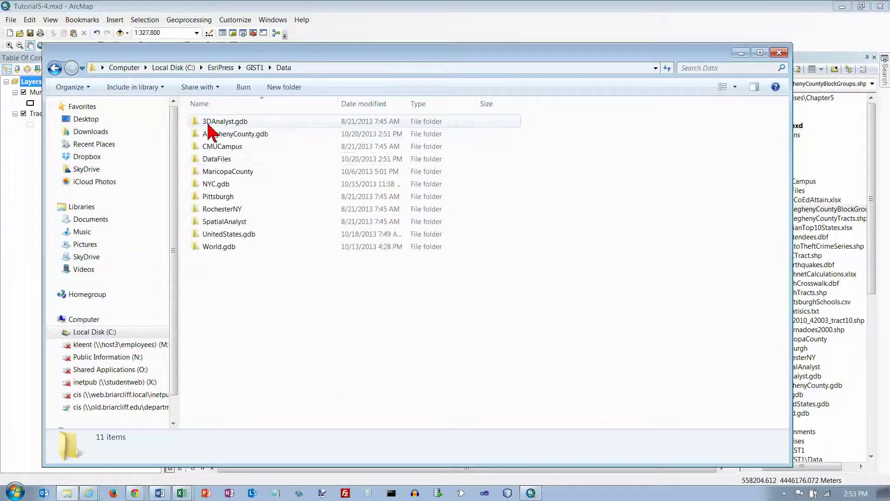
double_click(221, 159)
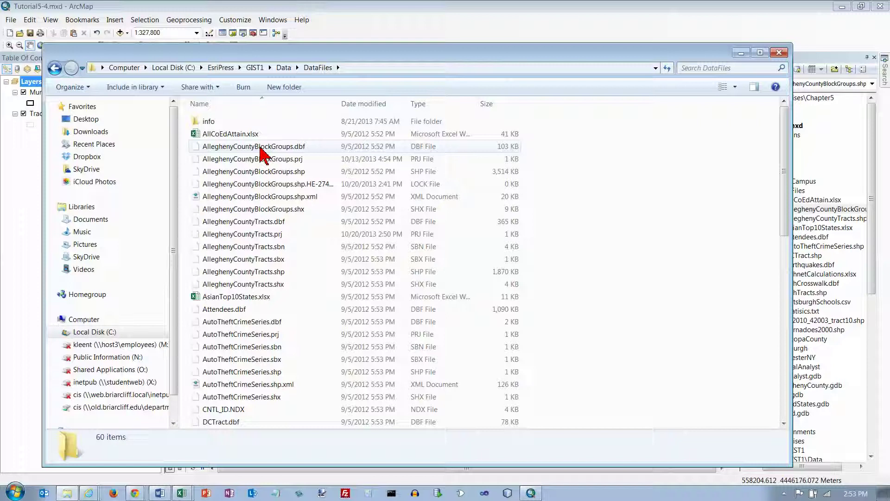
Step: Inspect the individual component files that make up the AlleghenyCountyBlockGroups shapefile, from the .dbf to the .shx
left_click(286, 149)
left_click(286, 161)
left_click(286, 173)
left_click(286, 185)
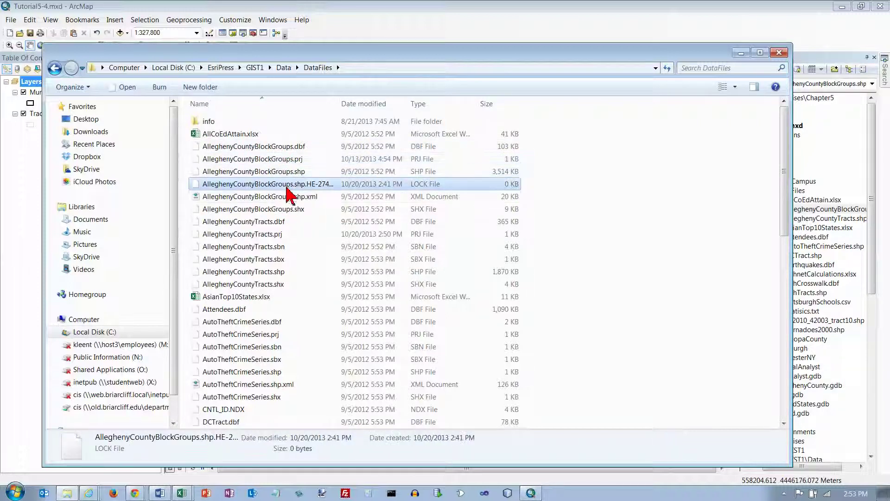
left_click(287, 195)
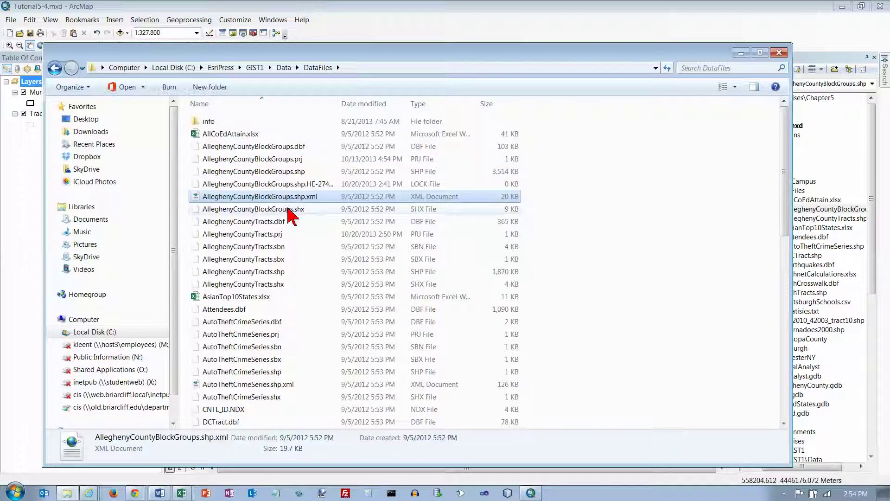
left_click(291, 211)
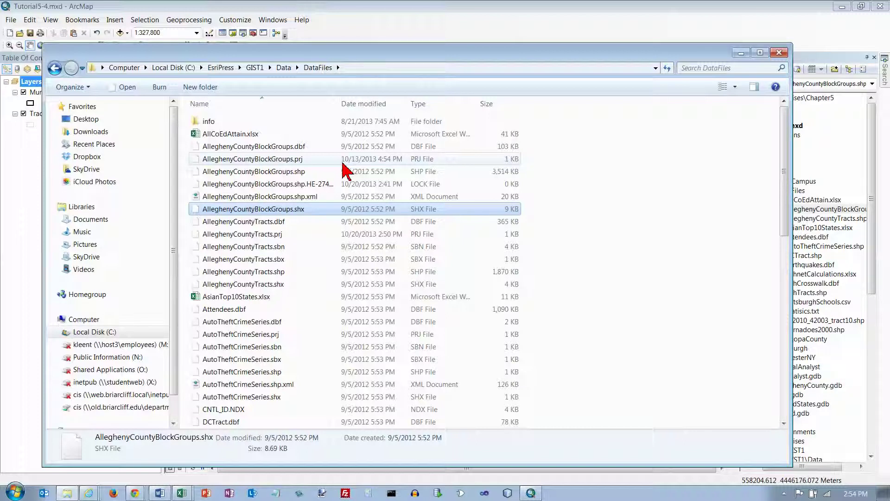
Step: Select all the AlleghenyCountyBlockGroups files as one group to review them, then close the Explorer window
left_click(257, 148)
left_click(269, 208, "shift")
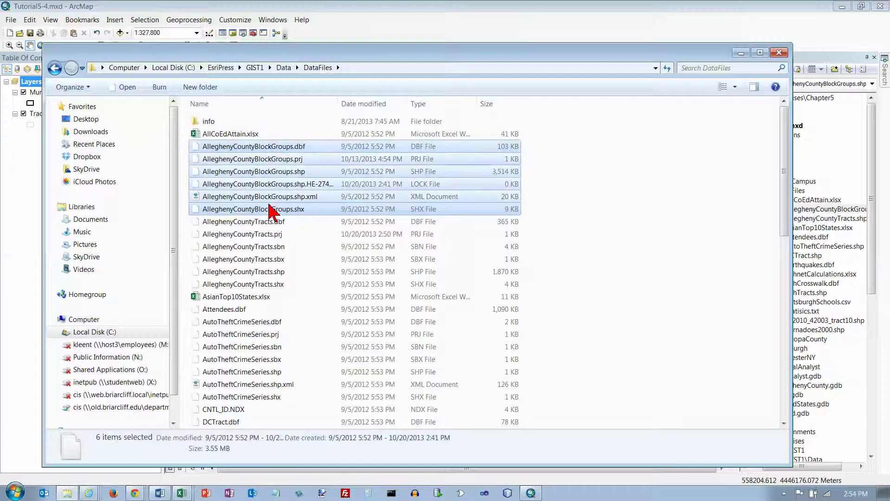
left_click_drag(533, 55, 448, 66)
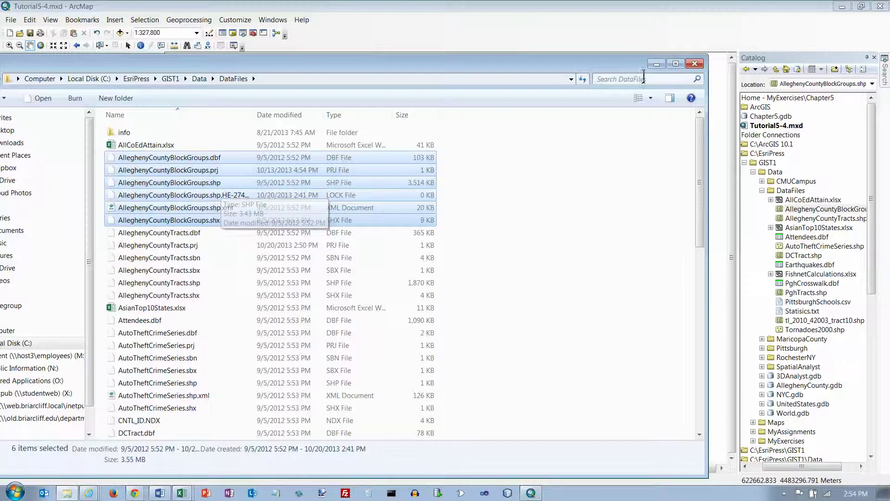
left_click(695, 64)
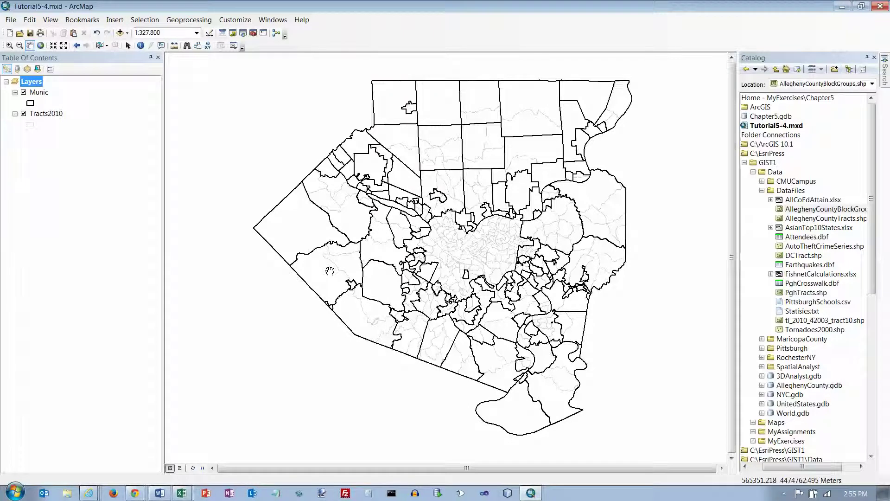
Step: Save the Tutorial5-4 map, create a new document from the Blank Map template, and auto-hide the Catalog window
left_click(30, 33)
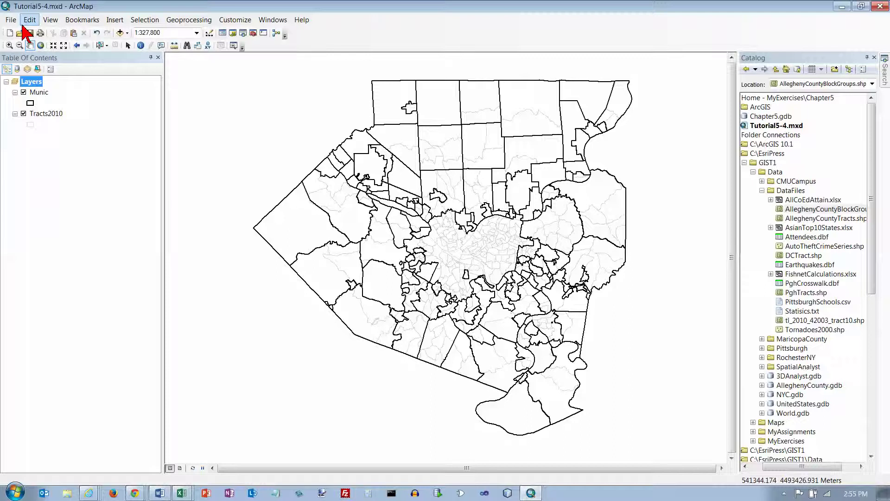
left_click(9, 33)
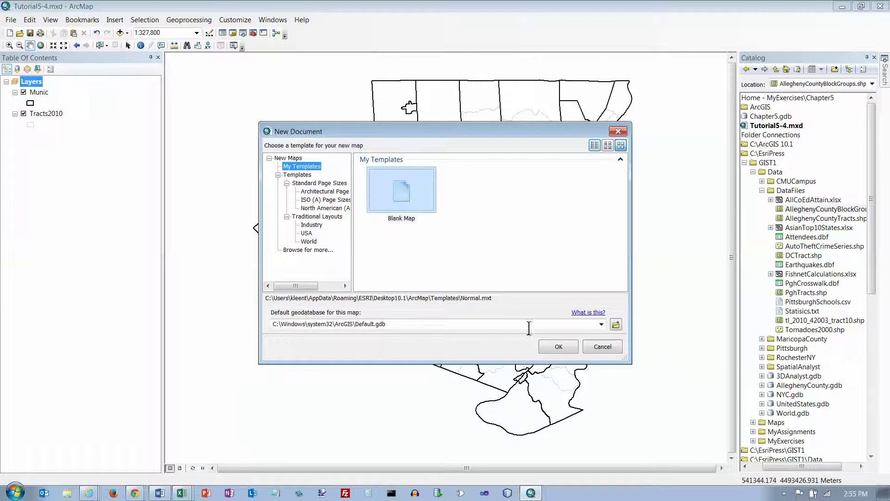
left_click(562, 347)
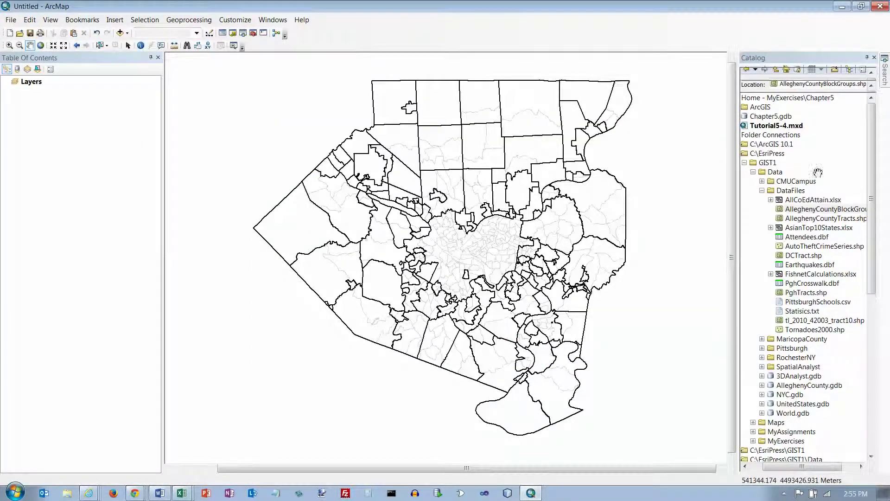
left_click(867, 57)
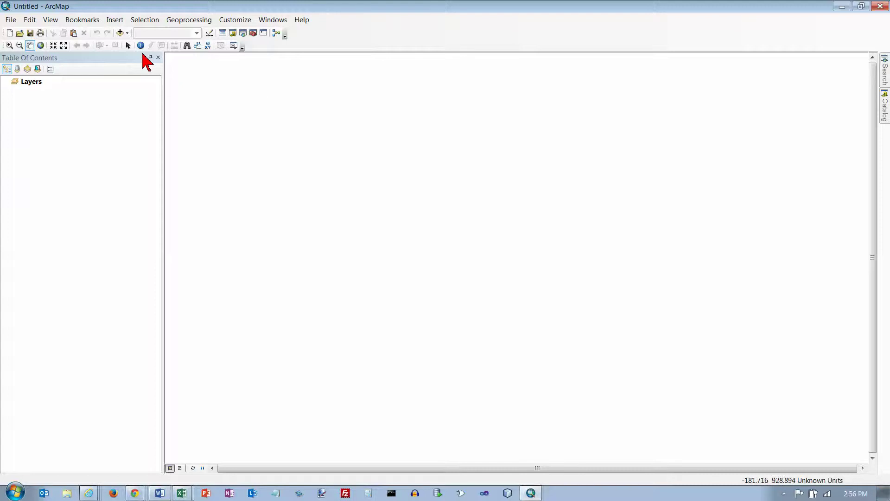
Step: Add the whole Building coverage from the Data\Pittsburgh\EastLiberty folder to the map and dismiss the spatial reference warning
left_click(120, 33)
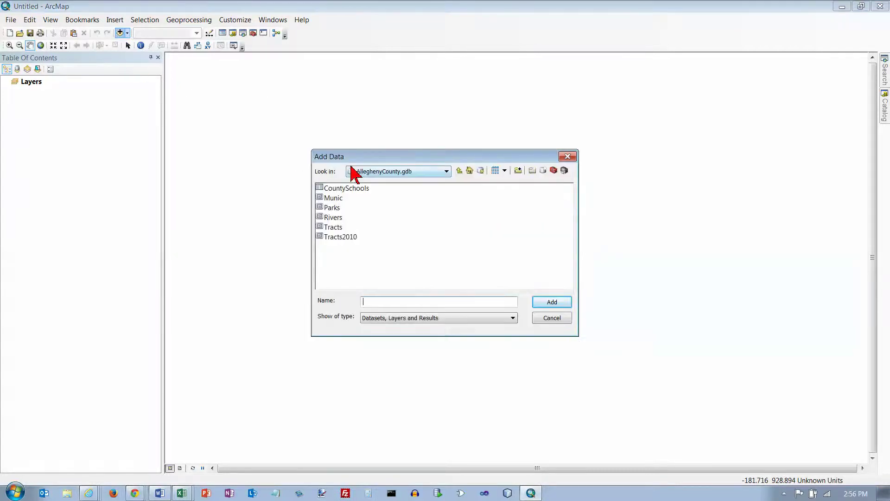
left_click(459, 171)
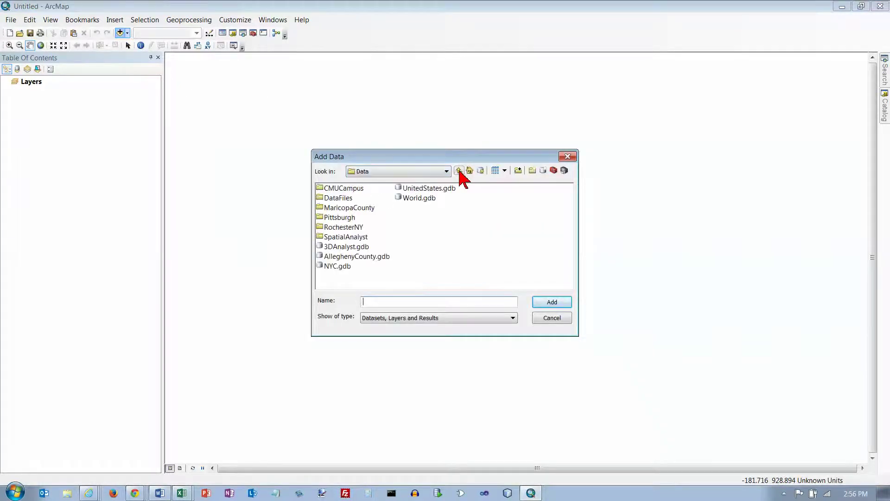
double_click(349, 217)
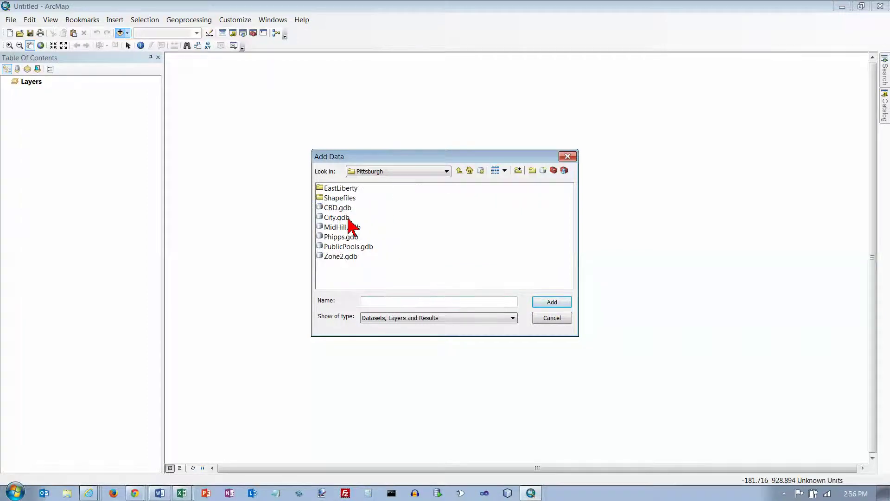
double_click(343, 189)
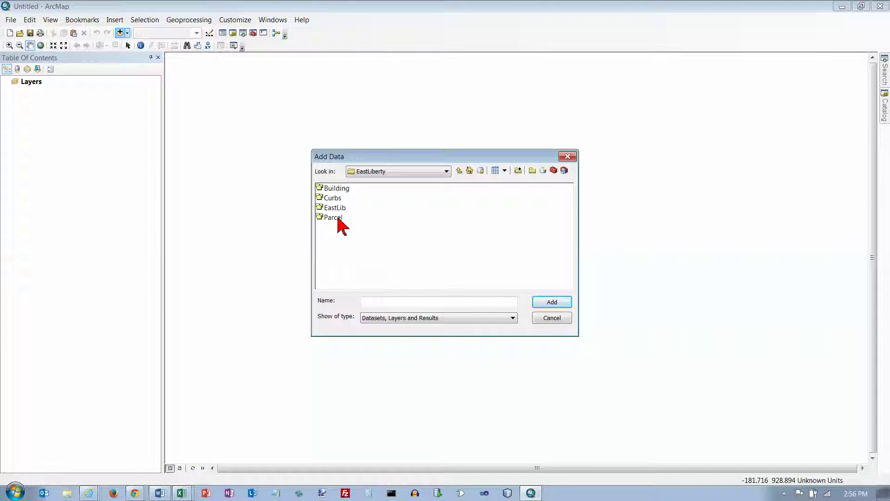
left_click(336, 188)
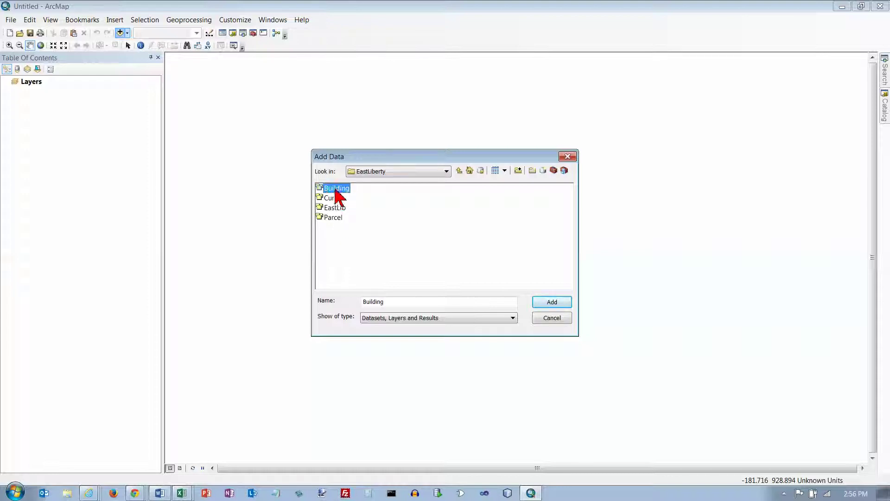
left_click(542, 303)
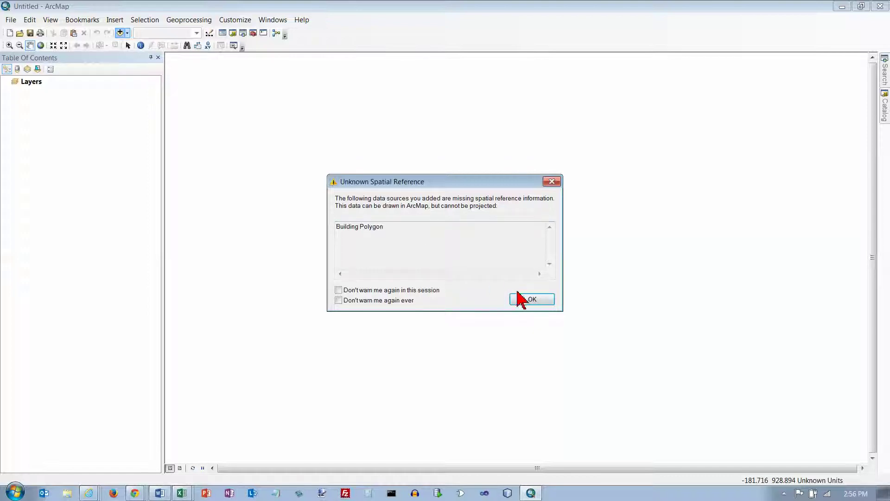
left_click(556, 183)
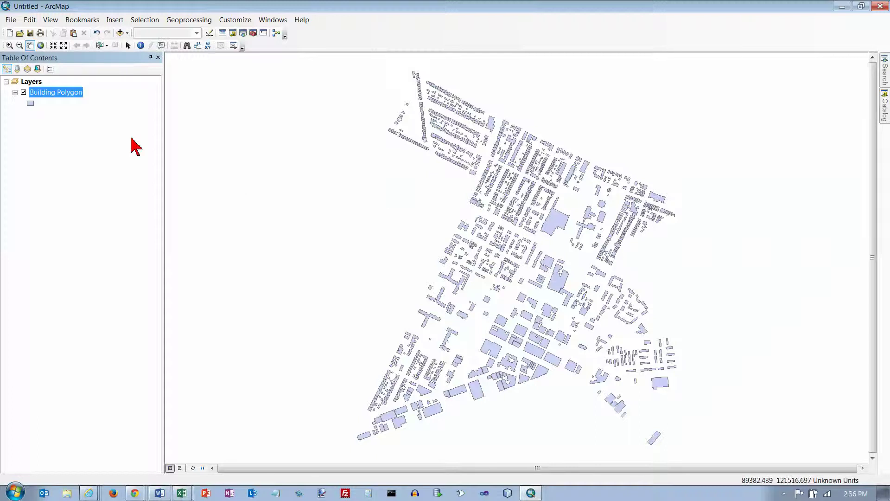
Step: Remove the Building Polygon layer from the map
right_click(72, 96)
left_click(83, 114)
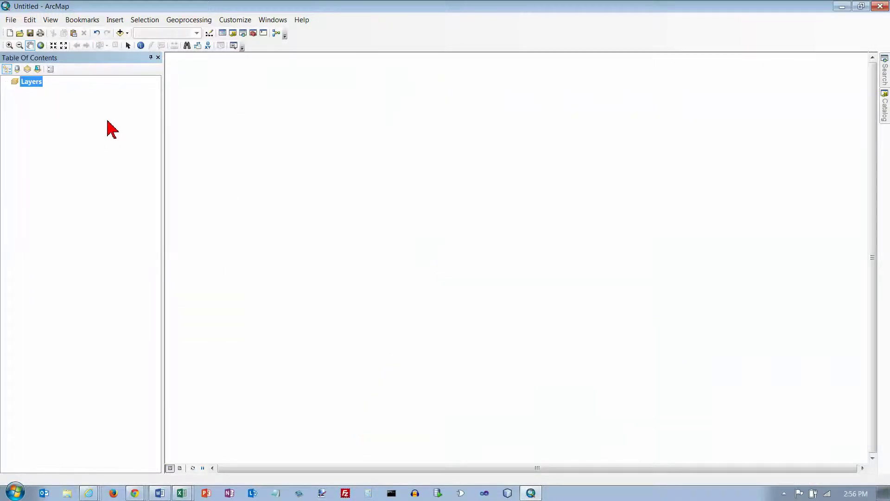
Step: Add only the Polygon feature class of the EastLiberty Building coverage to the map, accepting the unknown spatial reference
left_click(120, 33)
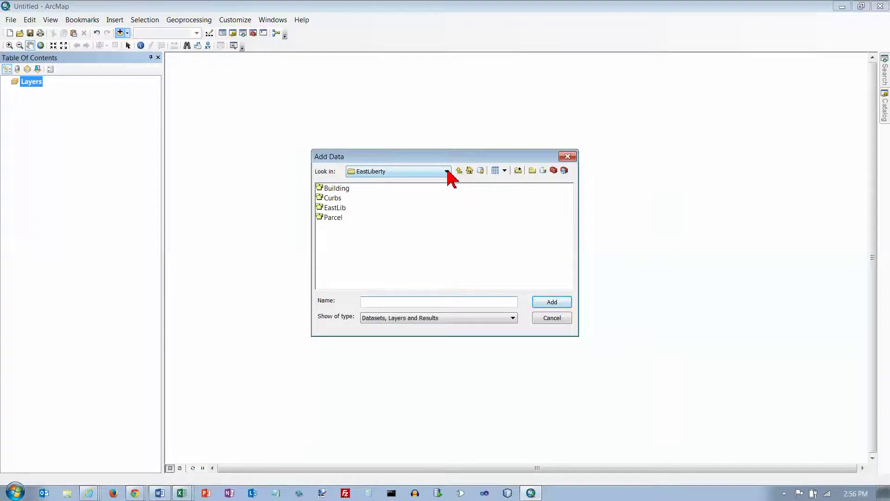
left_click(337, 190)
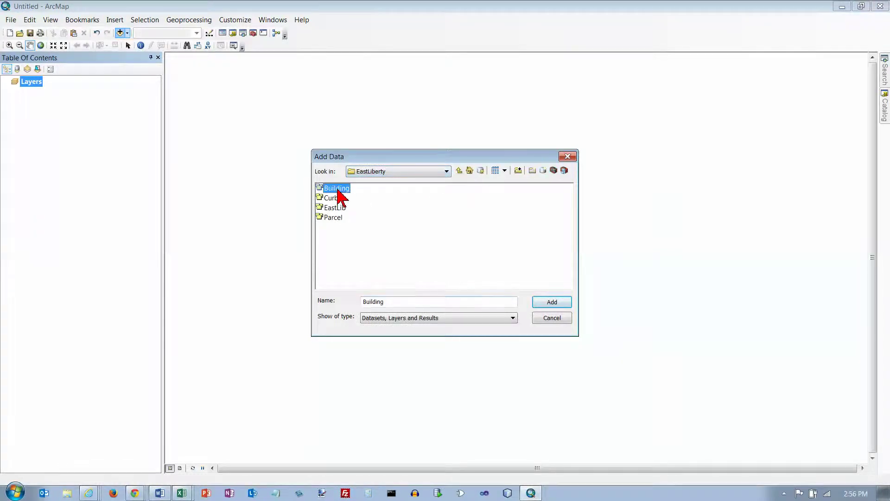
double_click(338, 190)
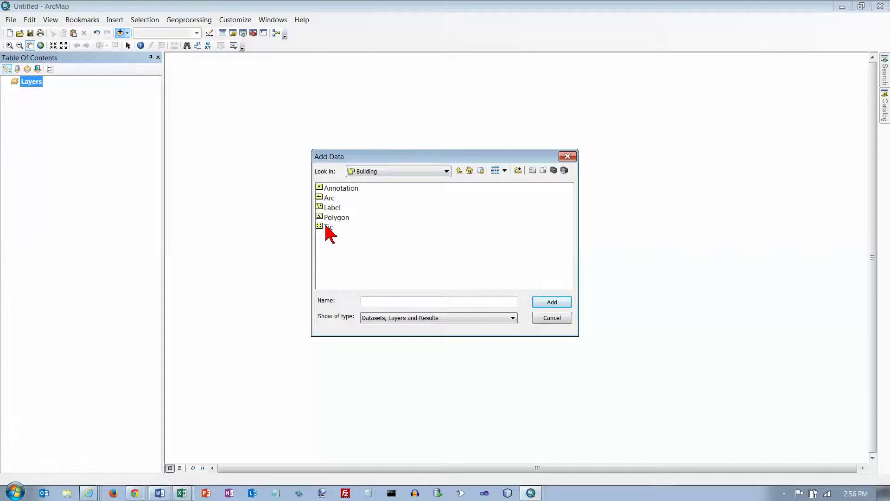
left_click(337, 217)
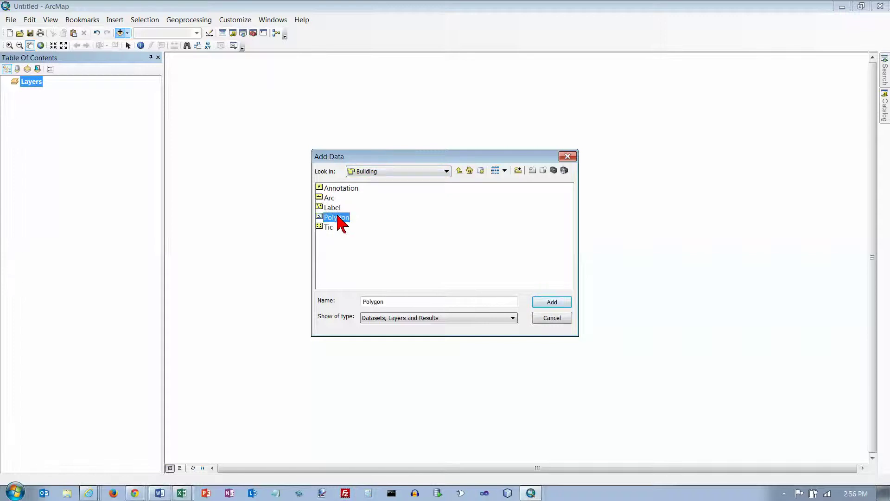
left_click(547, 302)
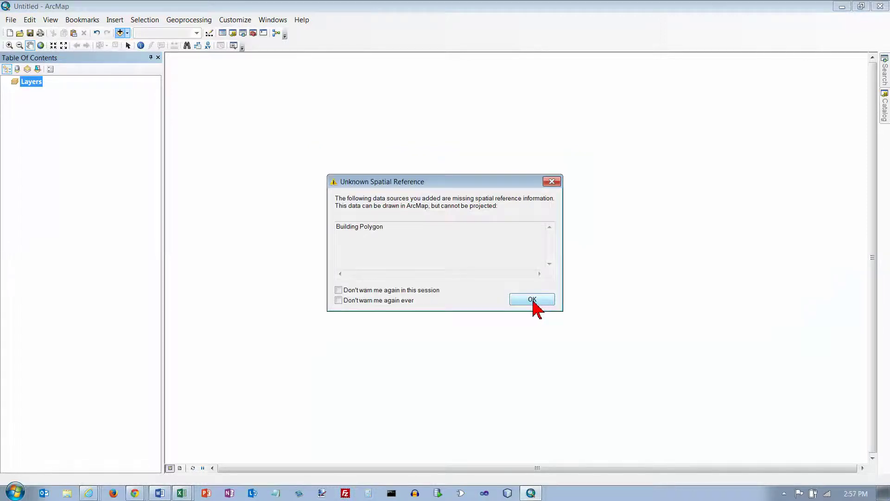
left_click(533, 300)
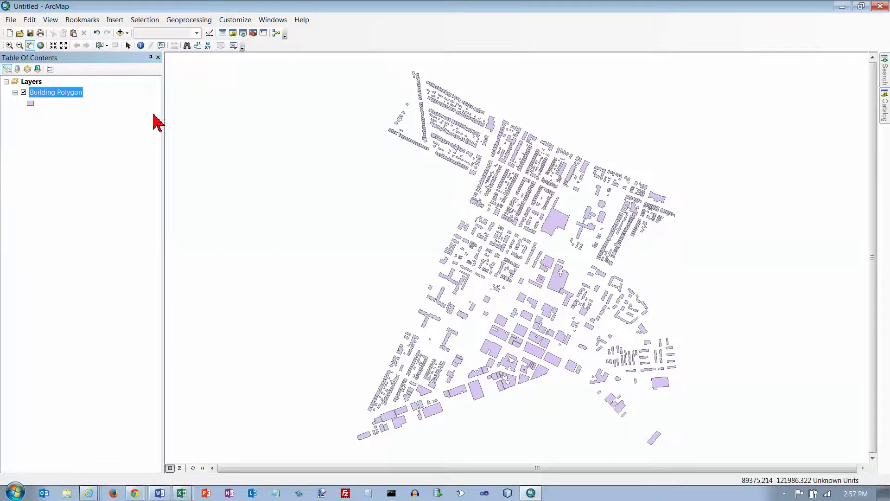
Step: Save the map document as Tutorial5-5 in the Chapter5 folder
left_click(11, 20)
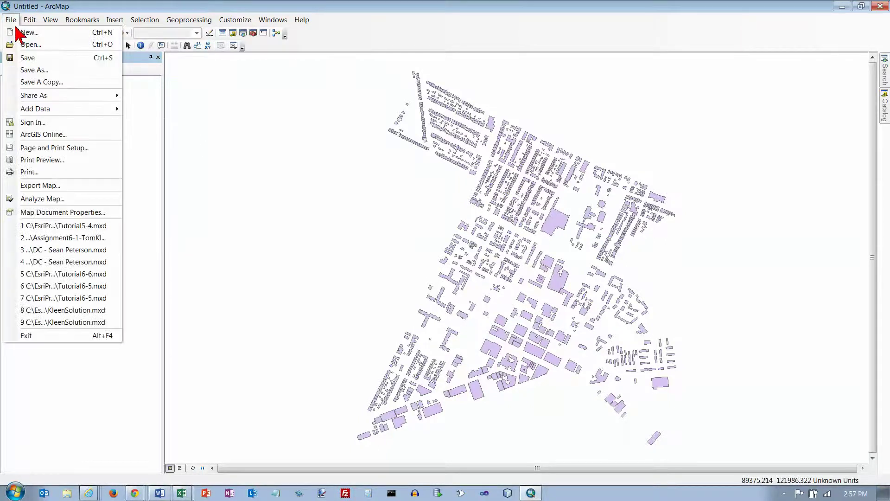
left_click(34, 70)
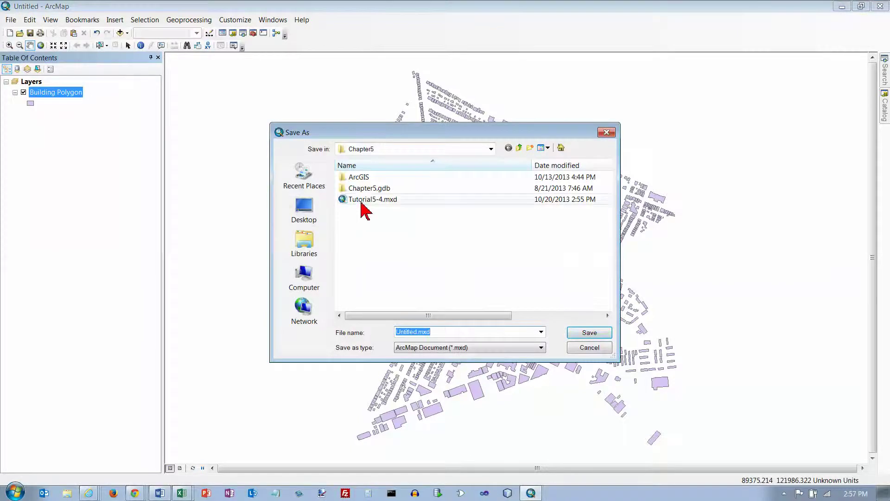
type("Tutorial5-5")
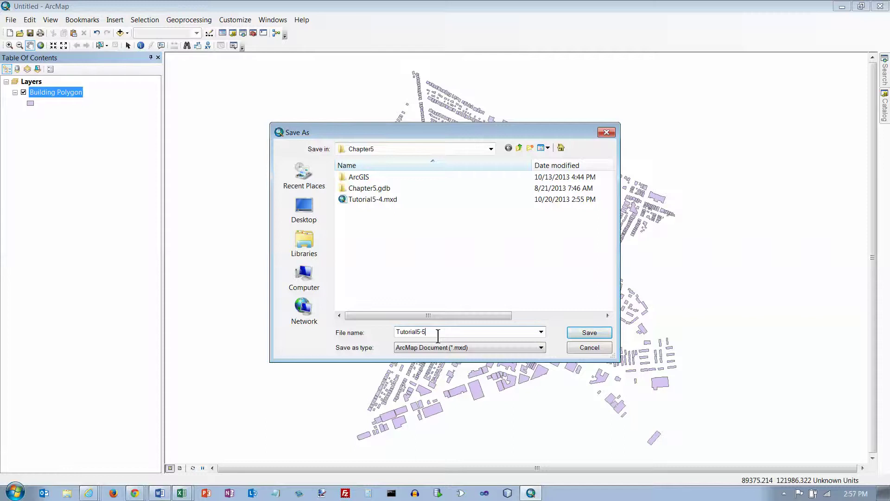
key("Return")
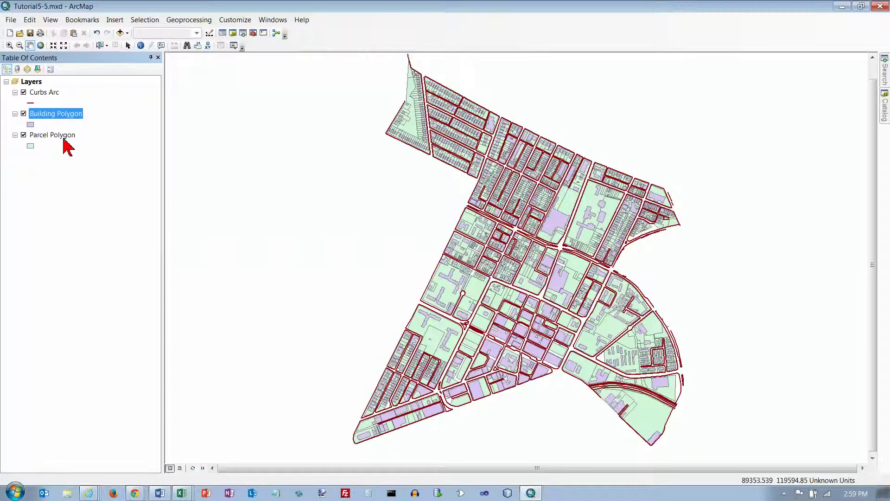
Step: Start exporting the Building Polygon layer's data and choose MyExercises\Chapter5\Chapter5.gdb as the output location
right_click(55, 123)
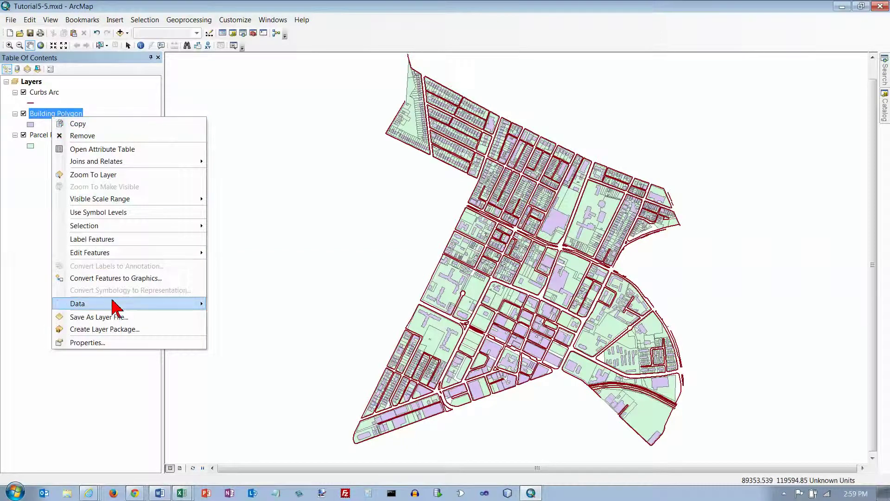
mouse_move(205, 306)
left_click(233, 317)
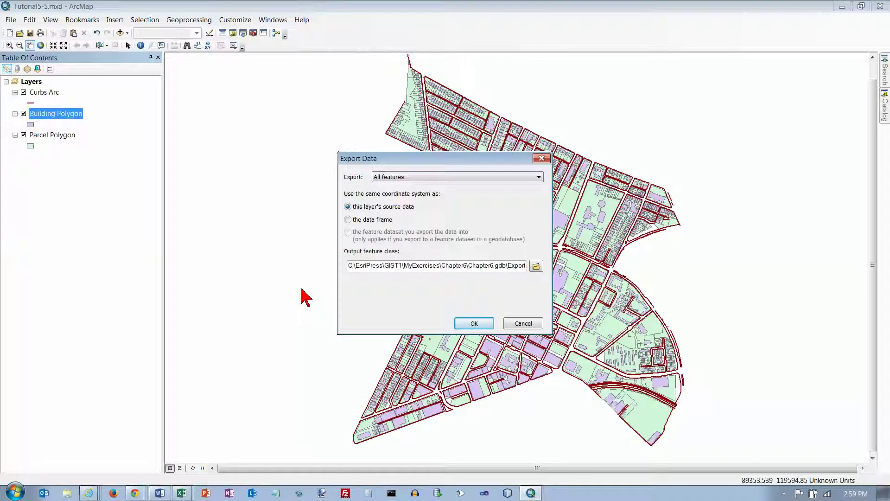
left_click(537, 266)
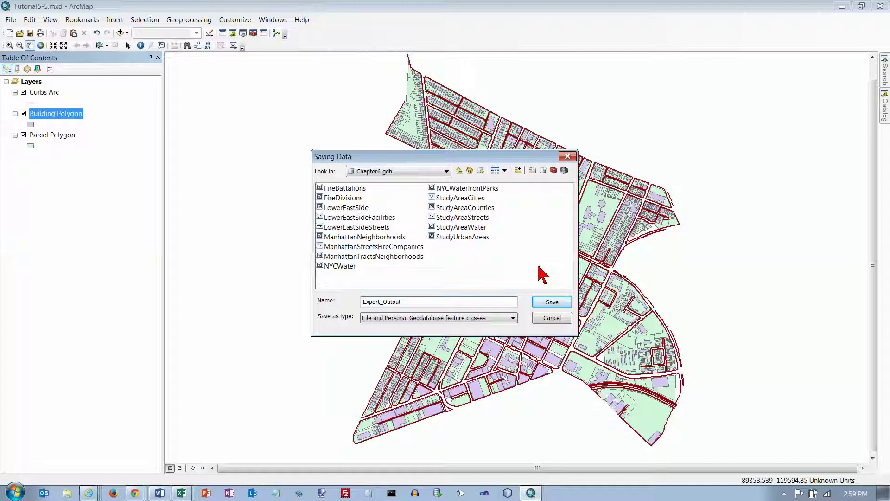
left_click(459, 171)
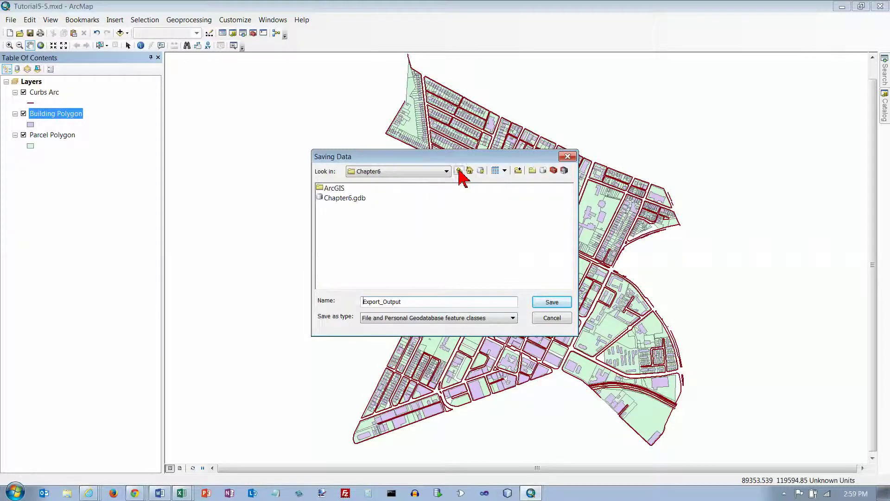
left_click(460, 170)
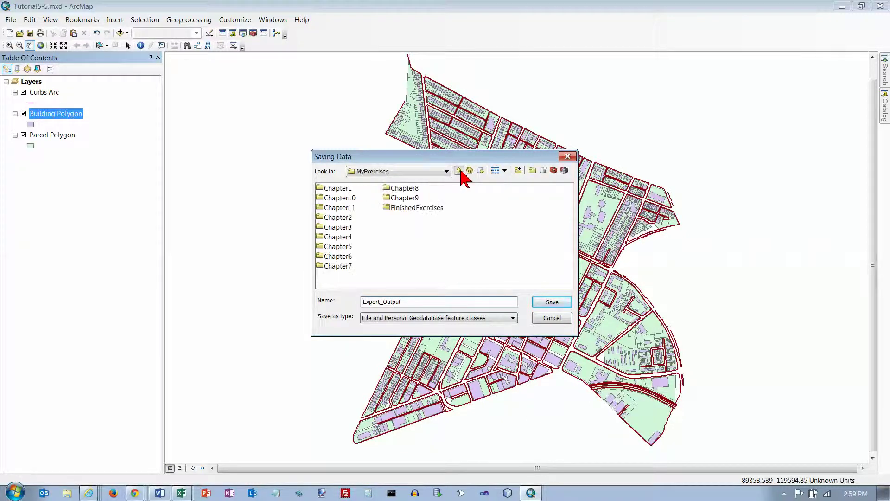
double_click(339, 248)
left_click(345, 200)
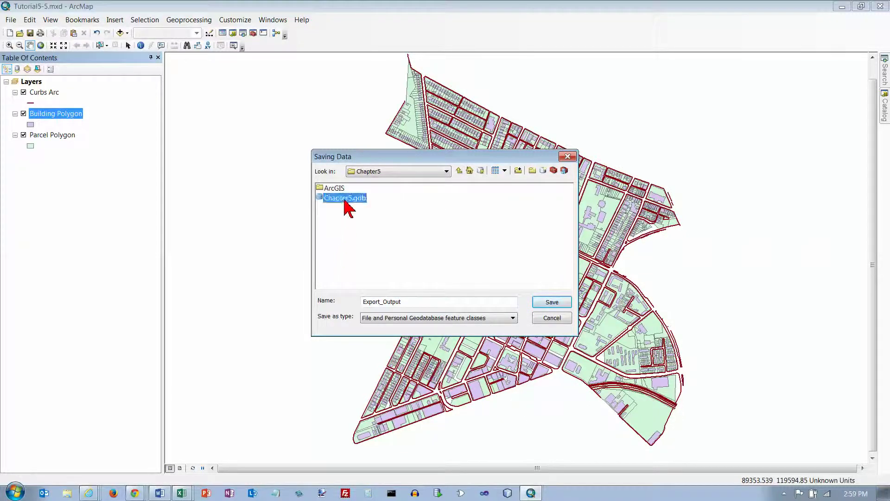
double_click(346, 200)
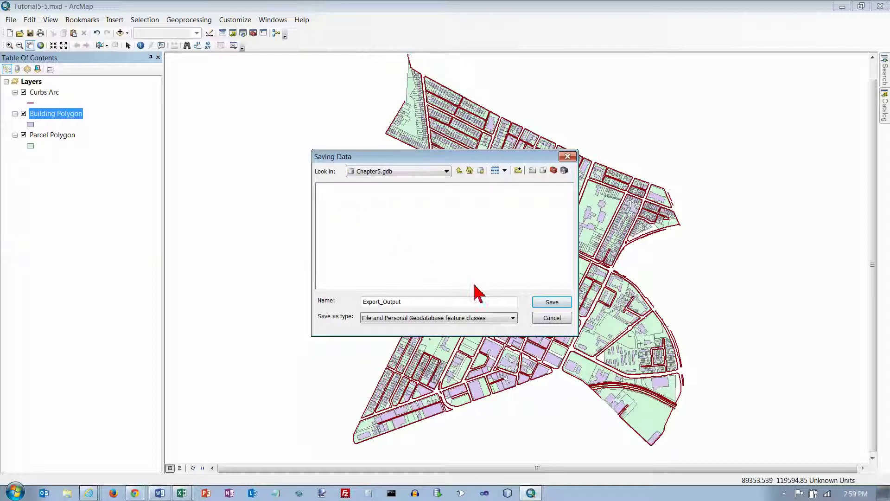
Step: Name the output feature class Building, export all features, and add the exported data to the map
left_click_drag(477, 304, 351, 302)
key("BackSpace")
key("ctrl+z")
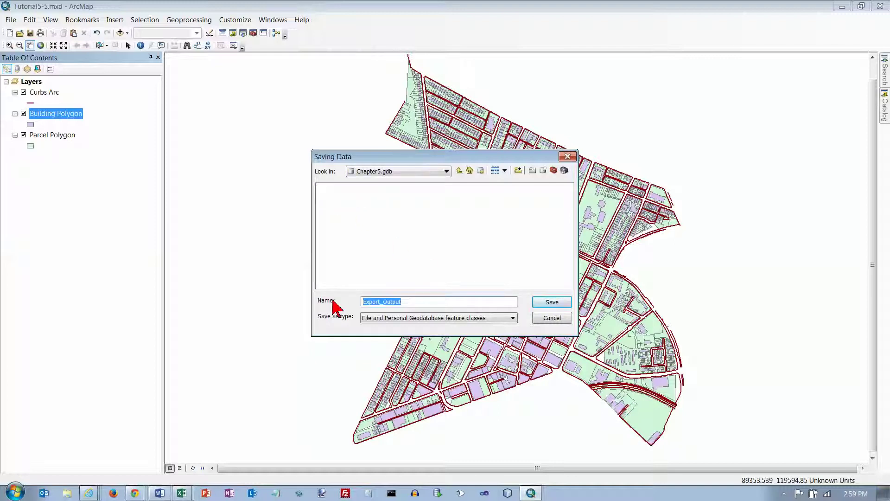
type("Builgi")
key("BackSpace")
key("BackSpace")
type("ding")
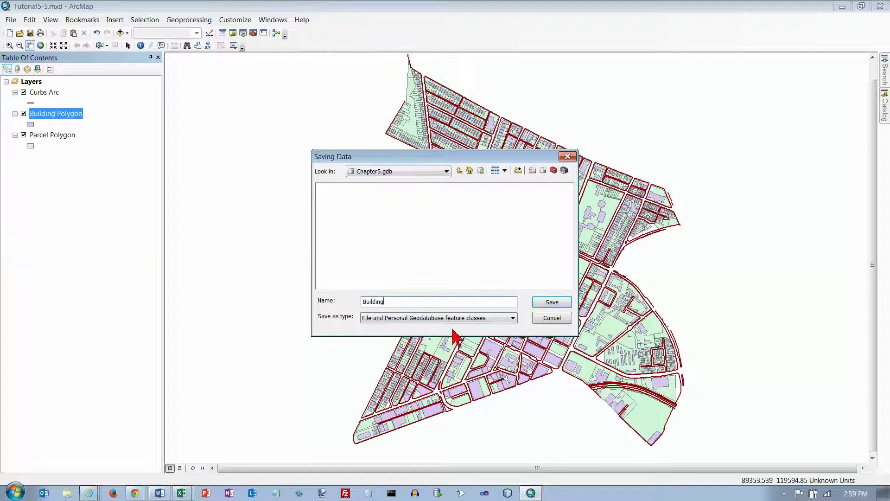
left_click(541, 302)
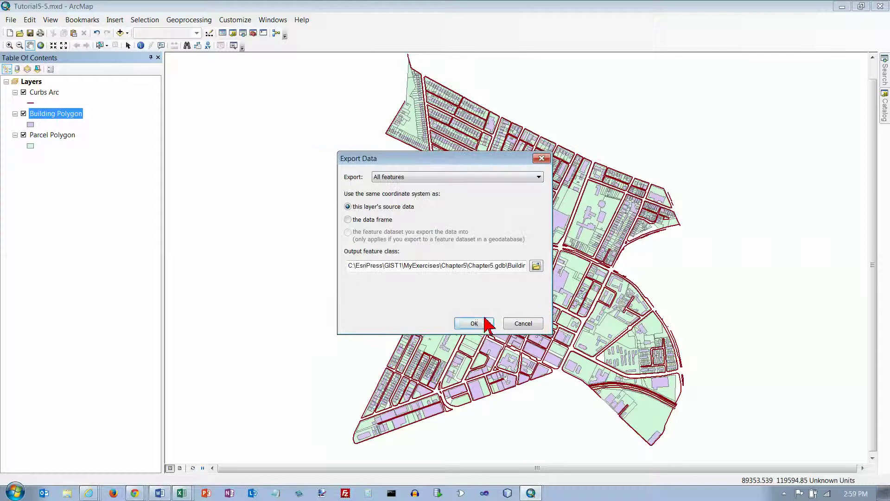
left_click(474, 323)
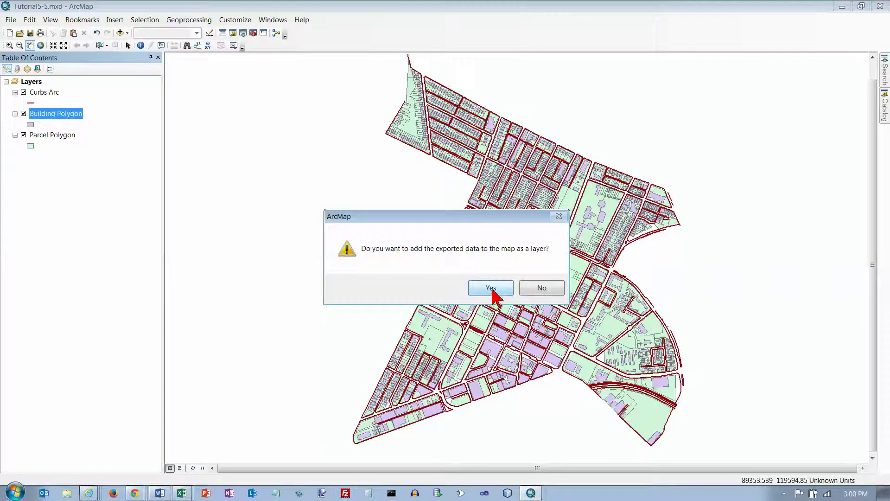
left_click(491, 291)
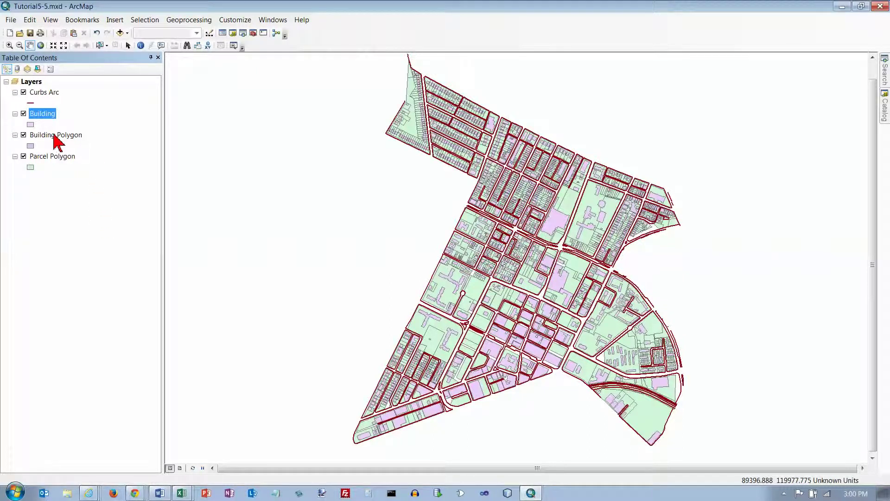
Step: Turn off the Building Polygon coverage layer and save the map document
left_click(24, 136)
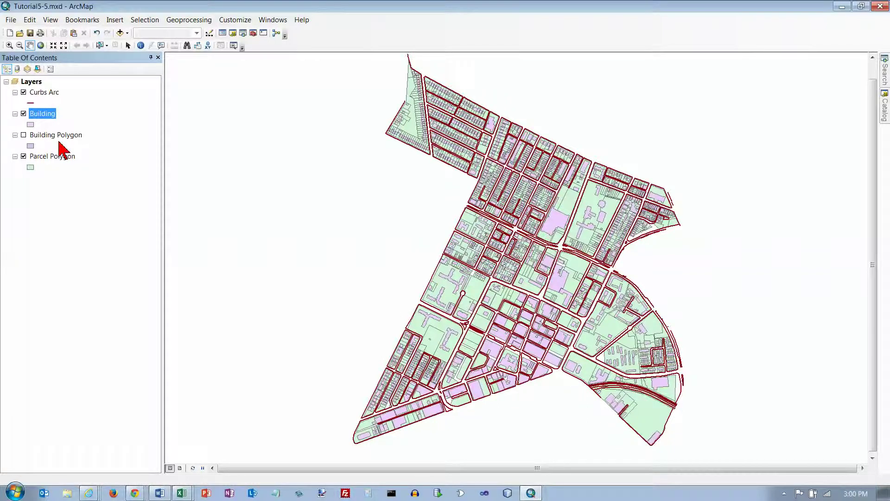
left_click(29, 33)
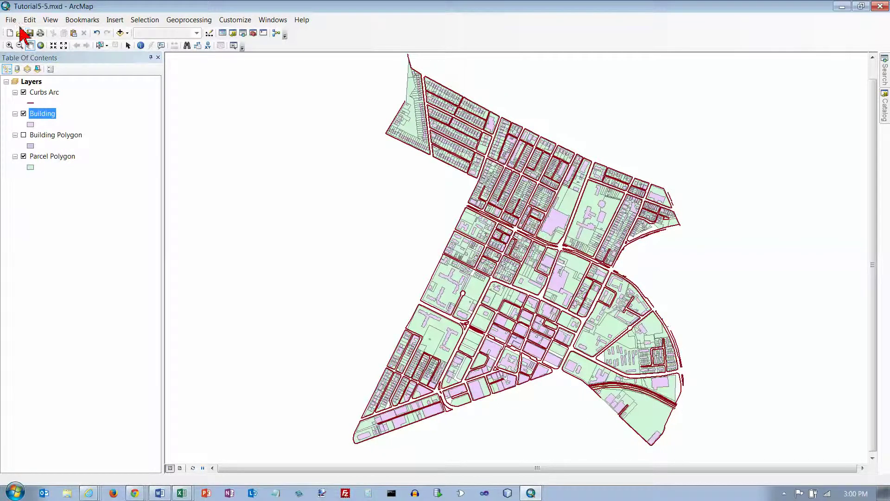
Step: Create a new map document and add the CampusMap.dwg drawing from the Data\CMUCampus folder
left_click(9, 33)
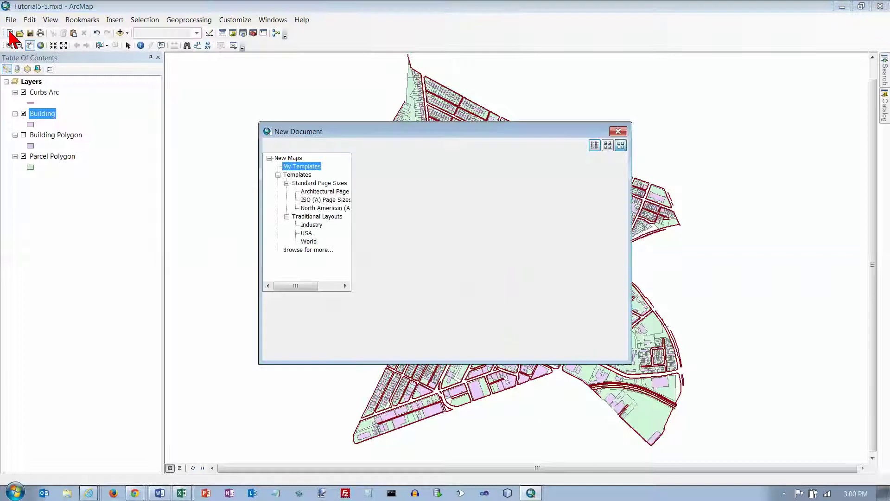
left_click(559, 347)
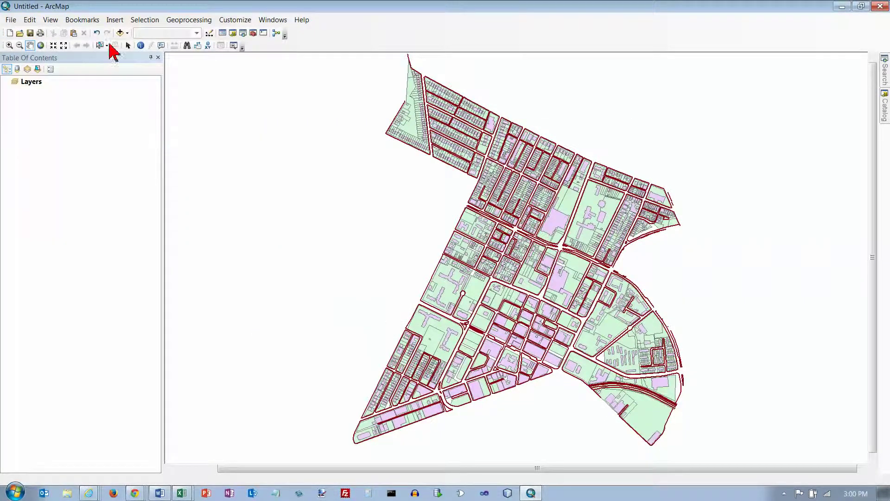
left_click(121, 34)
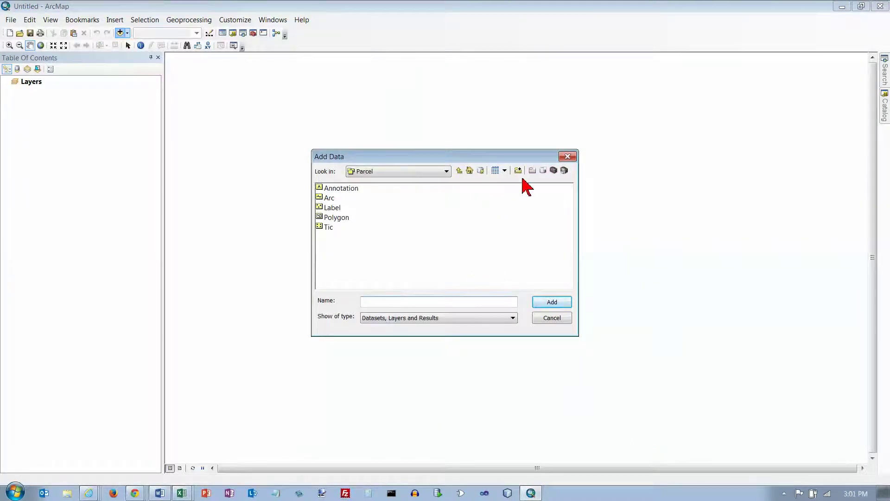
left_click(459, 171)
left_click(459, 171)
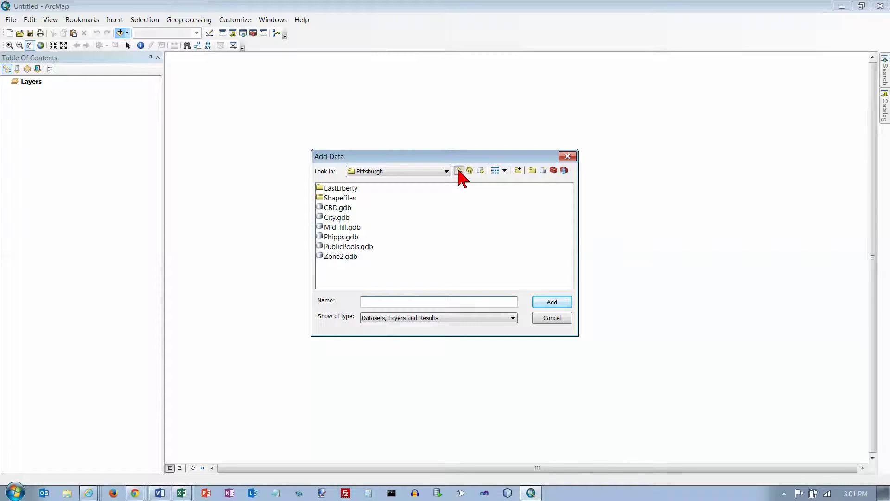
left_click(459, 171)
double_click(343, 188)
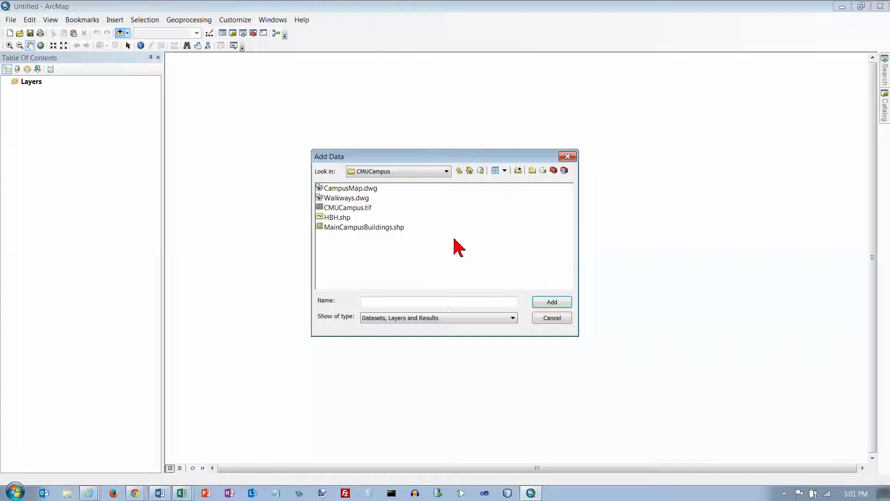
left_click(356, 189)
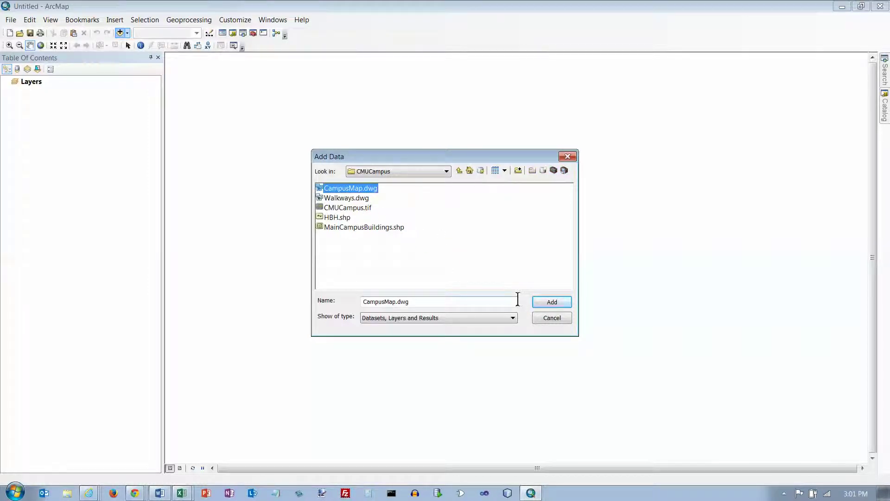
left_click(547, 303)
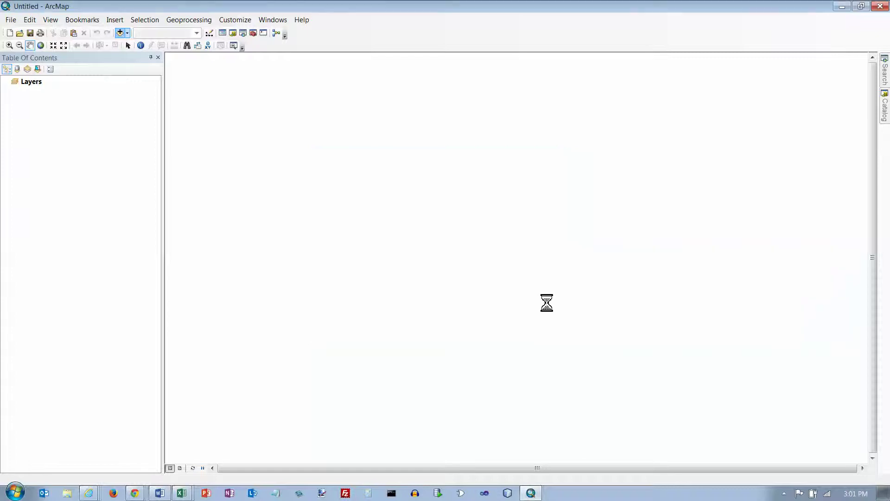
left_click(546, 302)
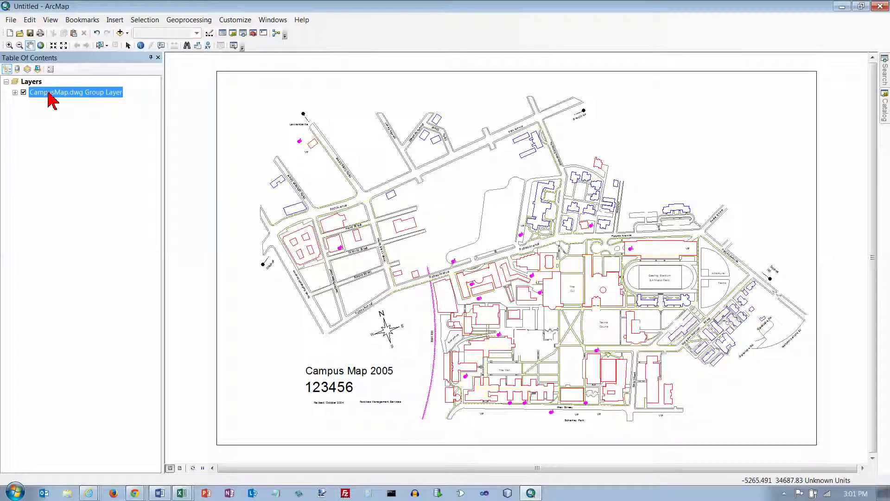
Step: Expand the CampusMap.dwg group layer and turn off its MultiPatch, Point, Annotation and Polyline layers, leaving only Polygon displayed
left_click(14, 93)
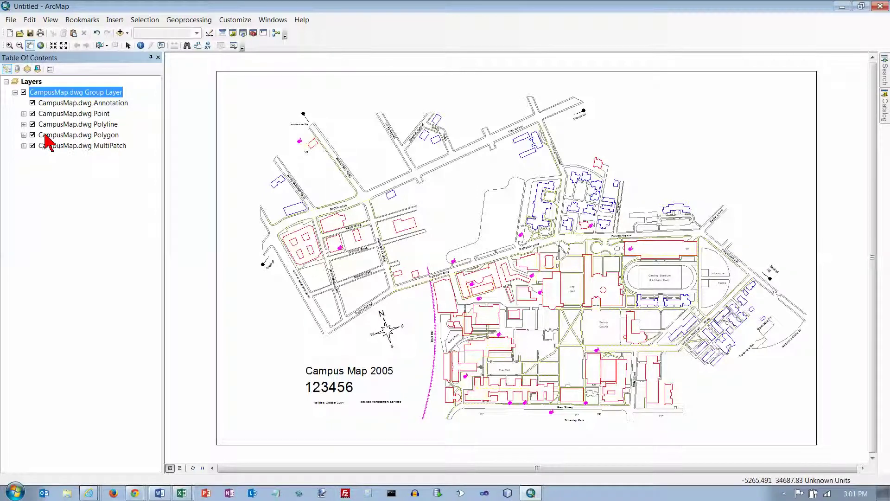
left_click(32, 146)
left_click(33, 113)
left_click(32, 103)
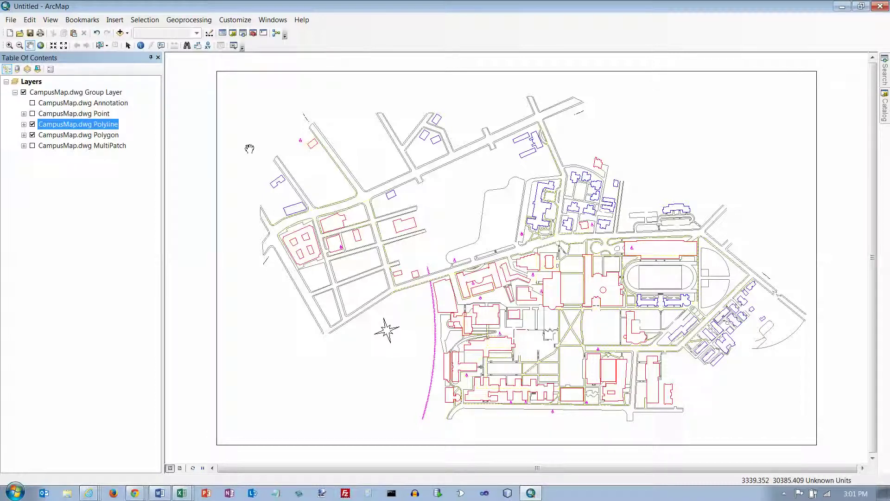
right_click(99, 127)
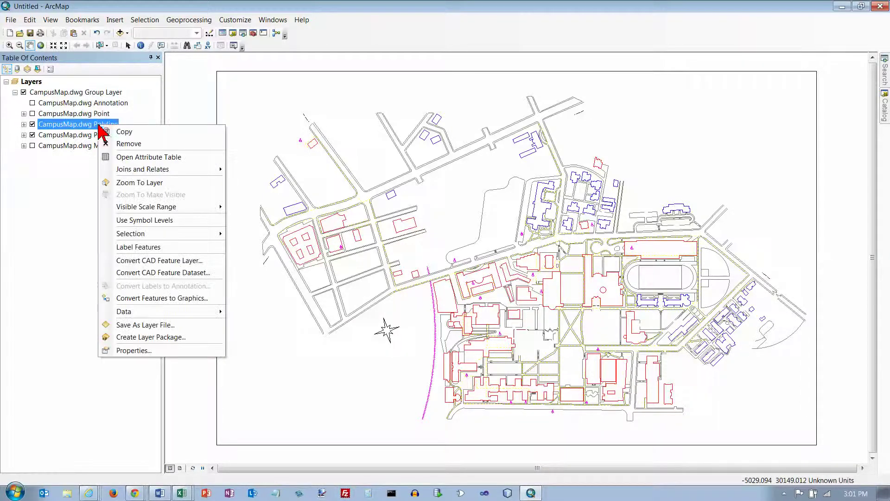
left_click(32, 124)
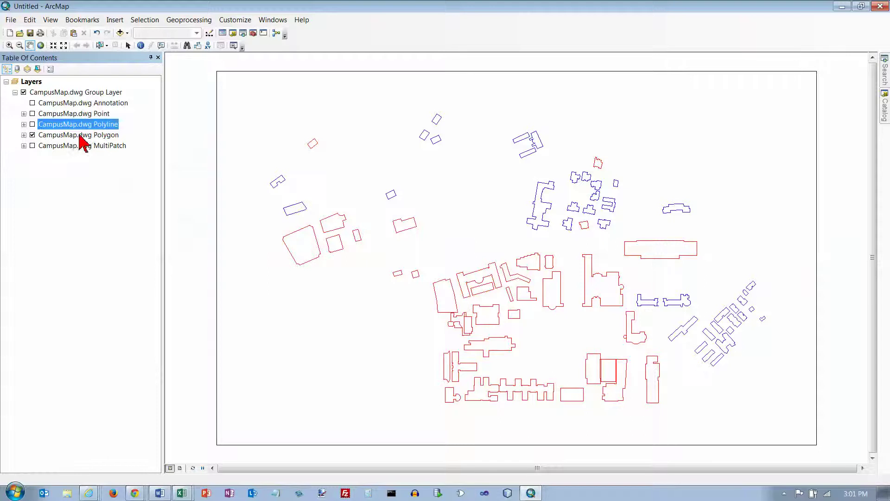
Step: Examine the data source and drawing layers in the CampusMap.dwg Polygon layer's properties
right_click(98, 135)
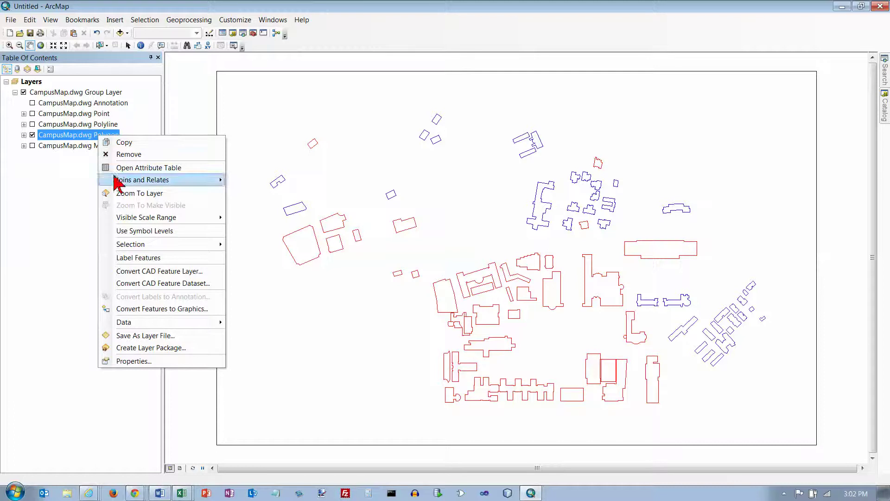
left_click(154, 361)
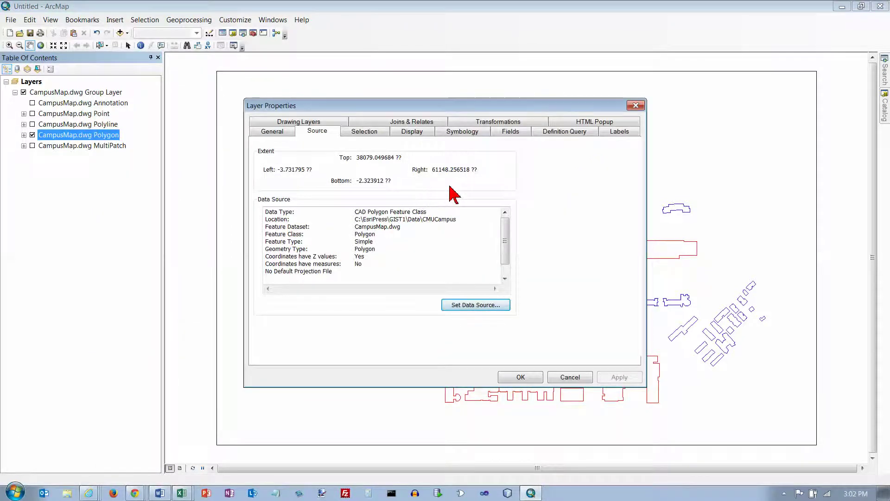
left_click(299, 123)
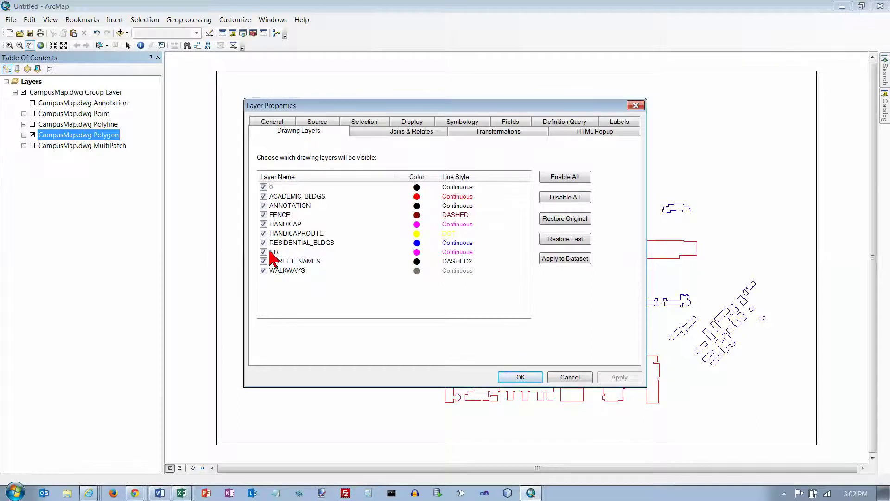
left_click(538, 382)
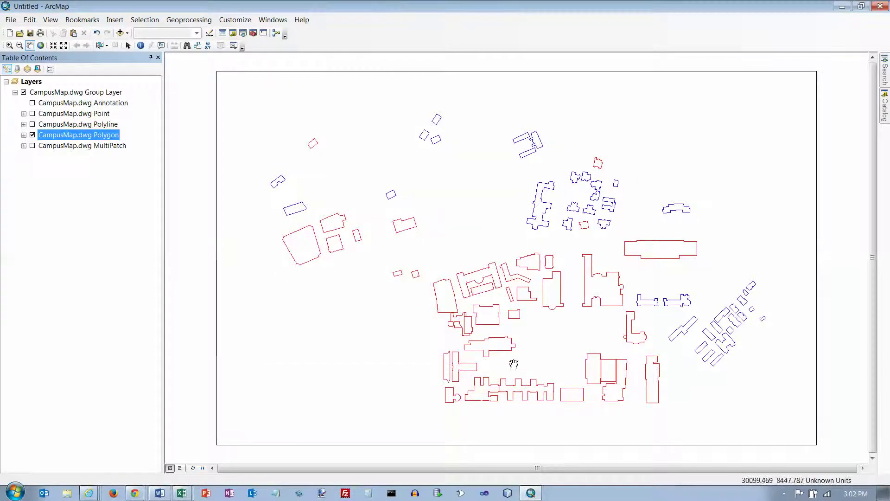
Step: Remove the CampusMap.dwg group layer from the map
left_click(40, 93)
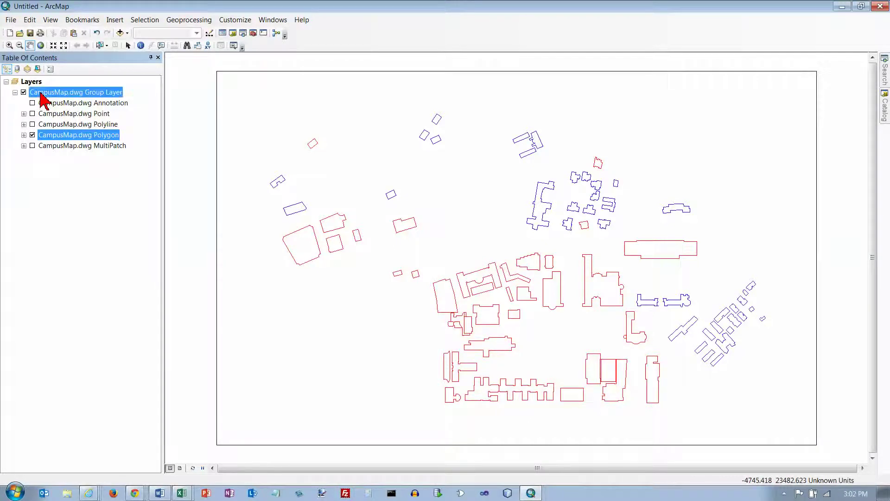
right_click(40, 93)
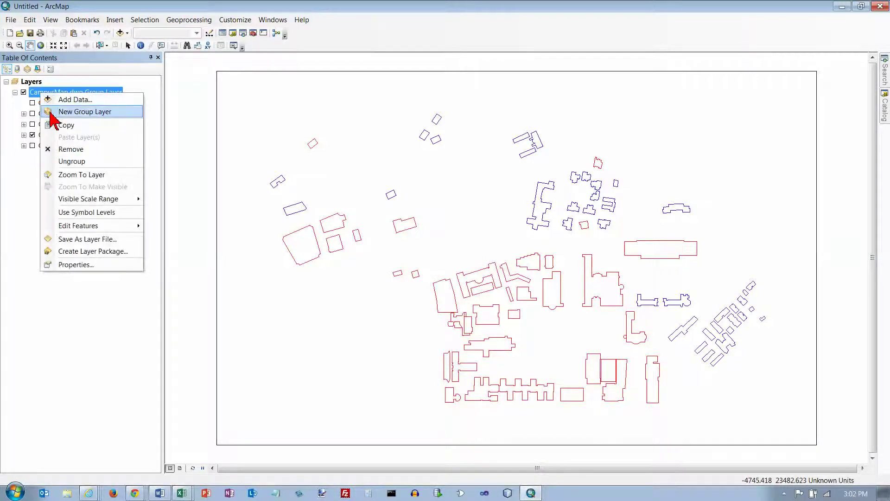
left_click(72, 150)
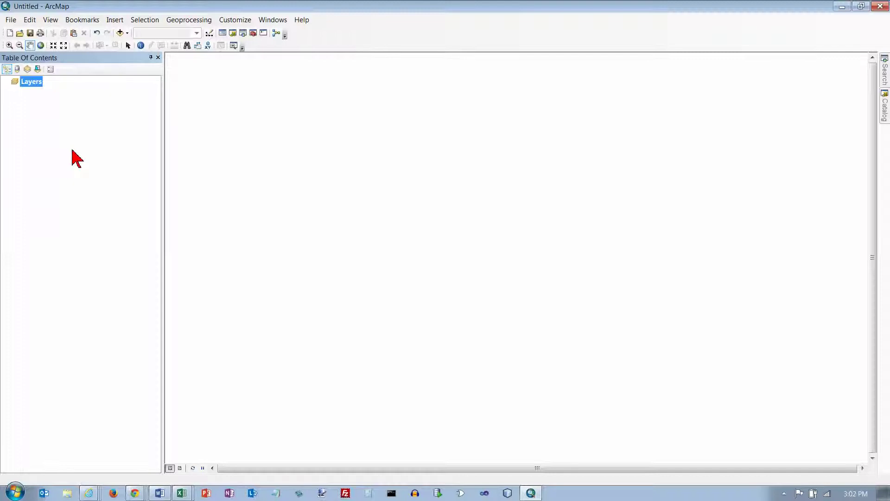
Step: Add the Topo feature class from 3DAnalyst.gdb in the Data folder to the map
left_click(120, 32)
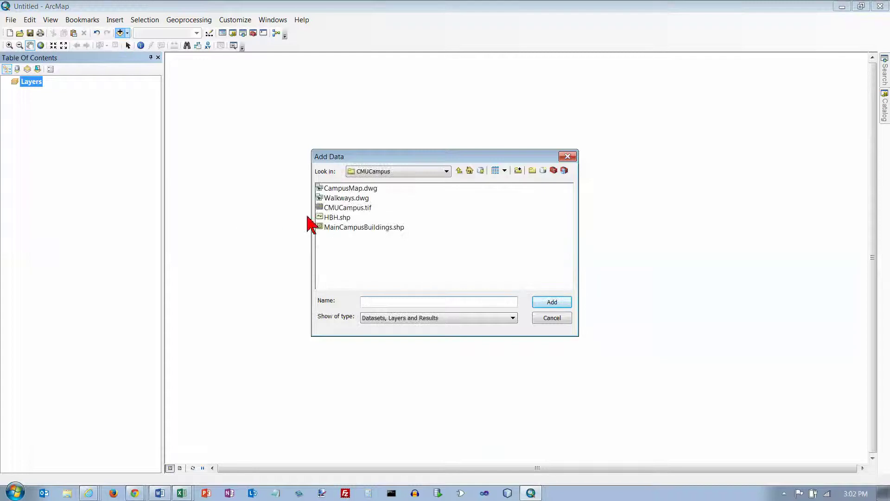
left_click(460, 171)
left_click(459, 171)
double_click(322, 189)
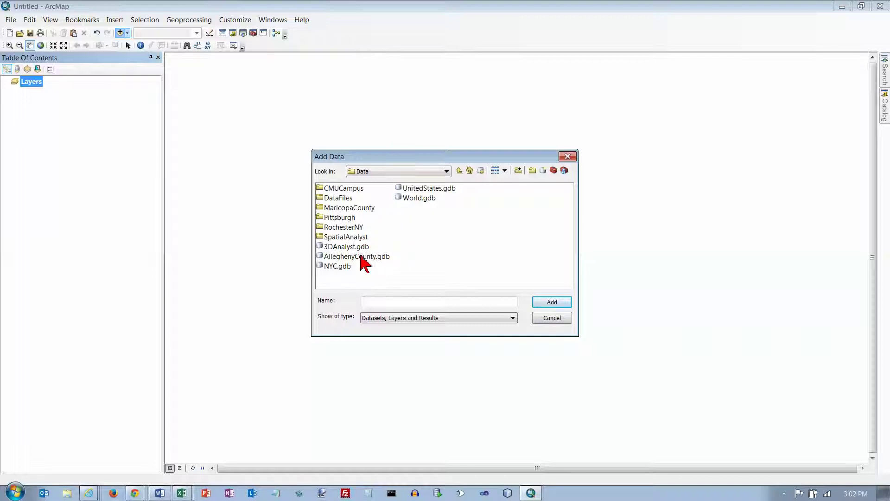
double_click(350, 247)
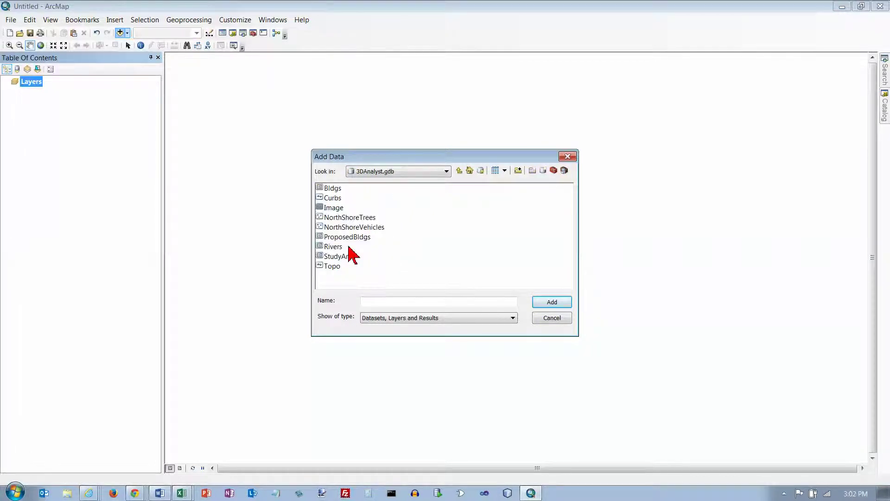
left_click(332, 266)
left_click(546, 302)
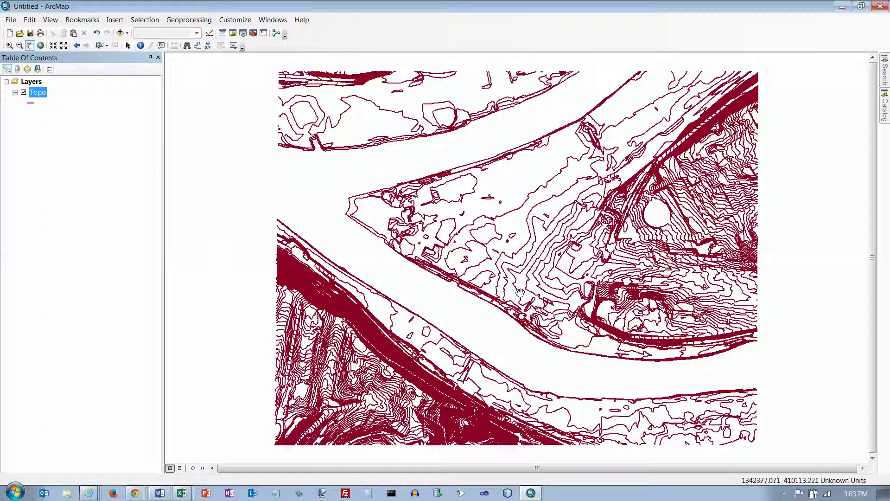
Step: Start an Export to CAD of the Topo layer with DWG_R2010 as the output type
right_click(38, 93)
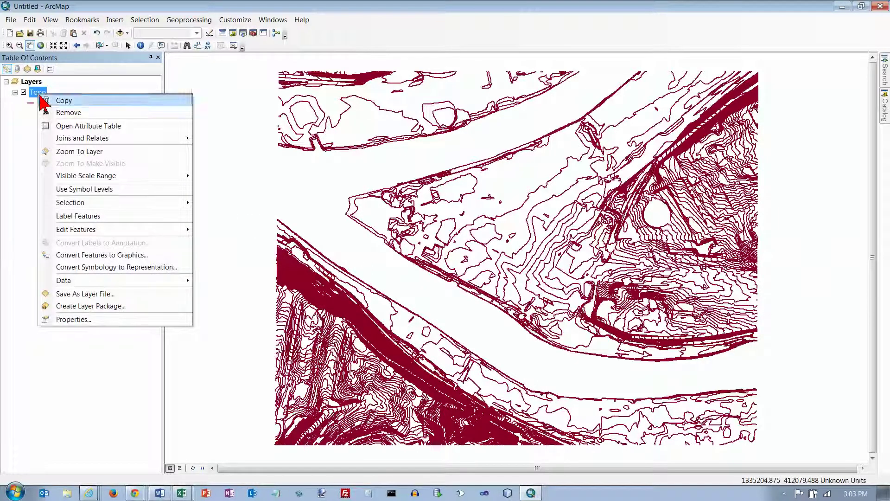
mouse_move(90, 280)
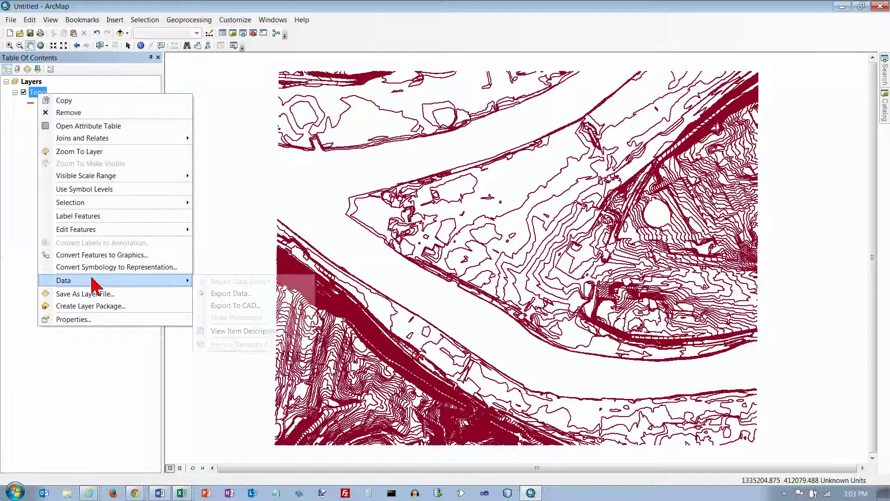
left_click(227, 294)
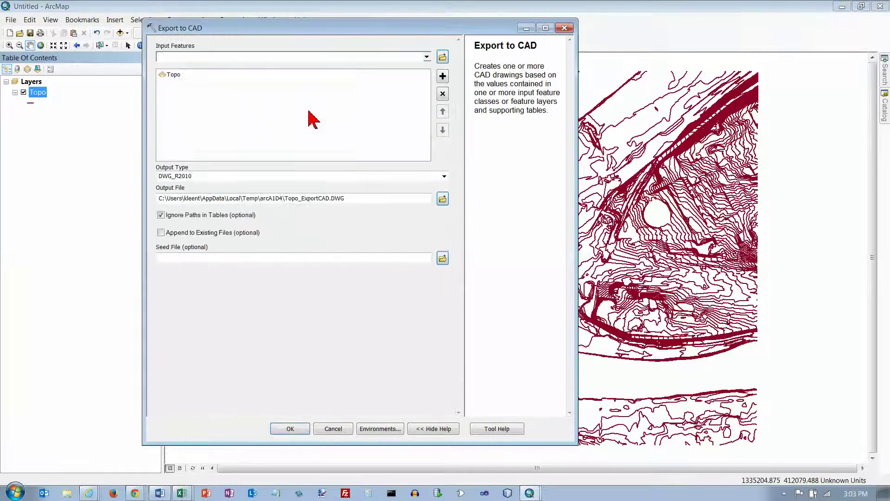
left_click(181, 74)
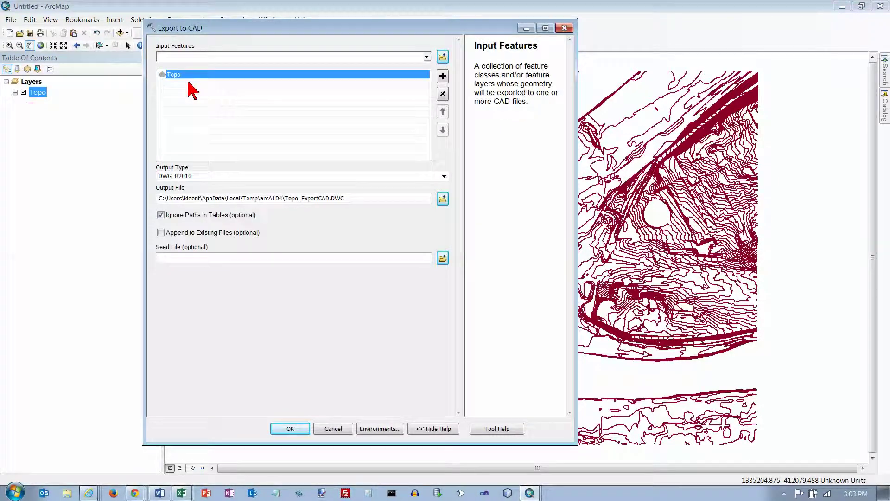
left_click(199, 176)
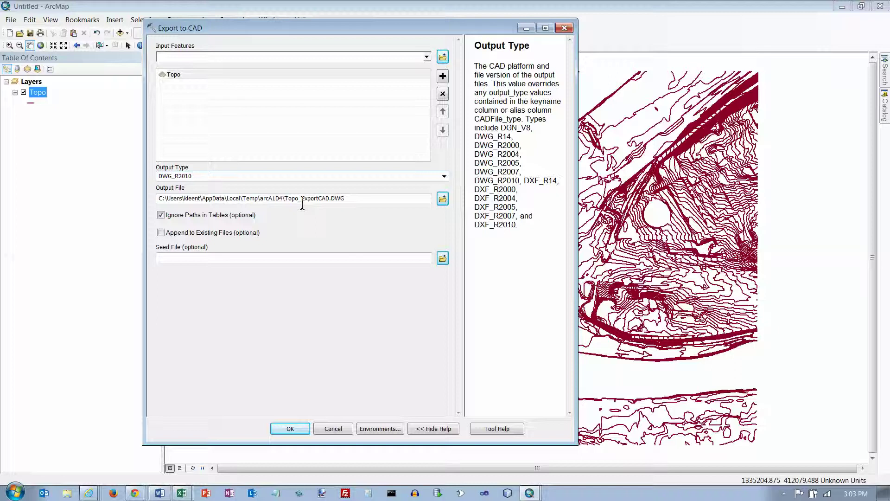
Step: Export the contours to Topo.DWG in the MyExercises\Chapter5 folder with Append to Existing Files enabled
left_click(443, 199)
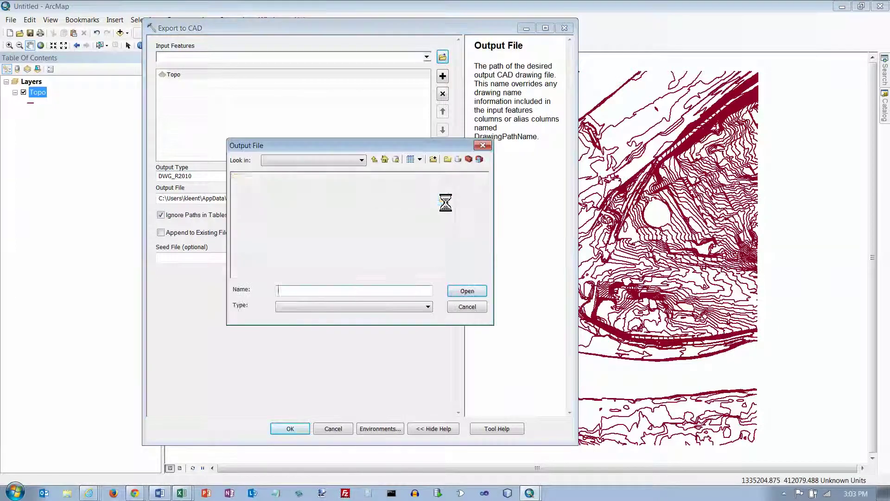
left_click(374, 160)
double_click(262, 206)
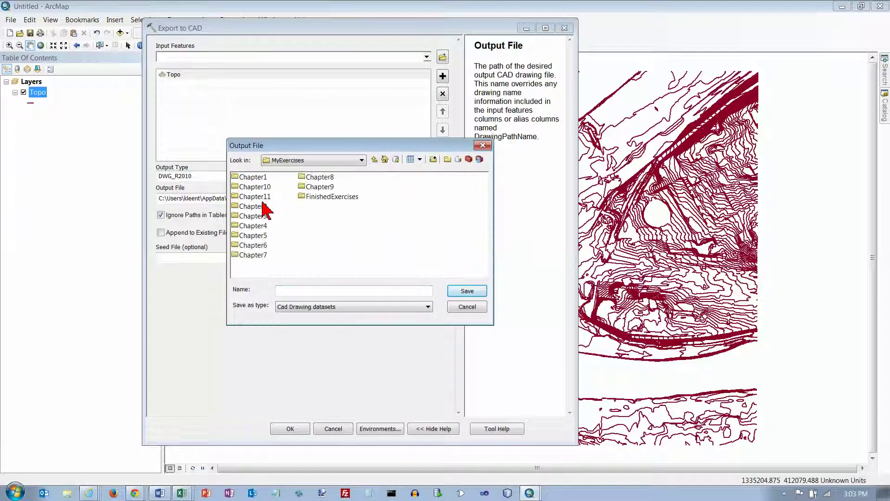
left_click(265, 236)
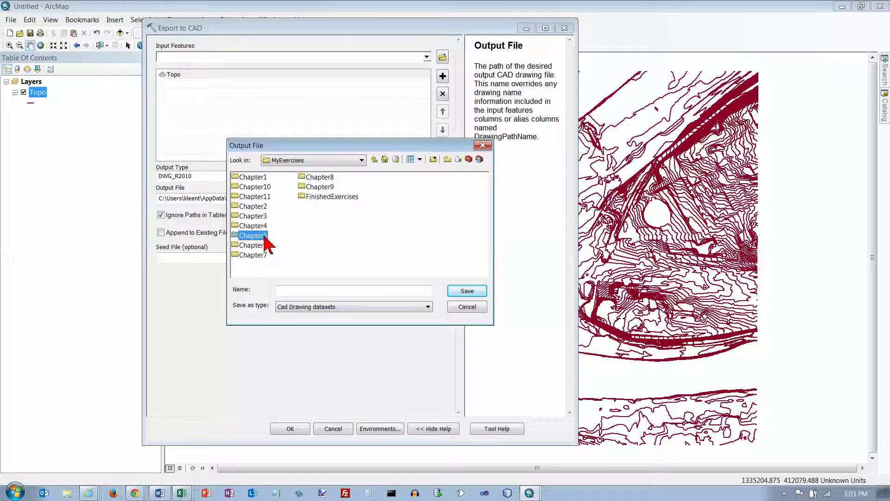
double_click(265, 238)
left_click(301, 290)
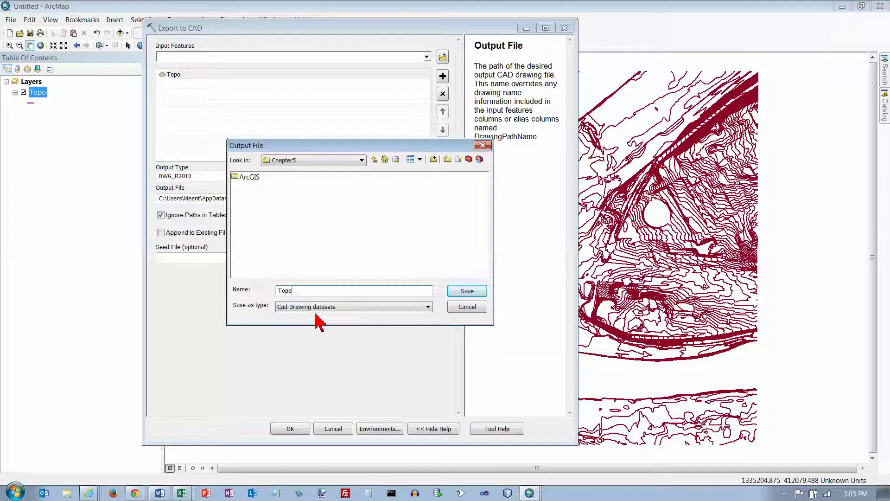
left_click(467, 291)
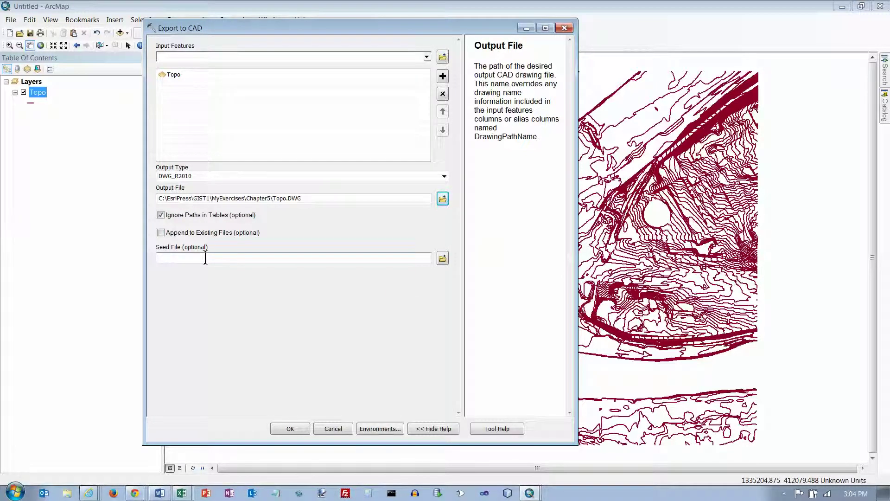
left_click(161, 233)
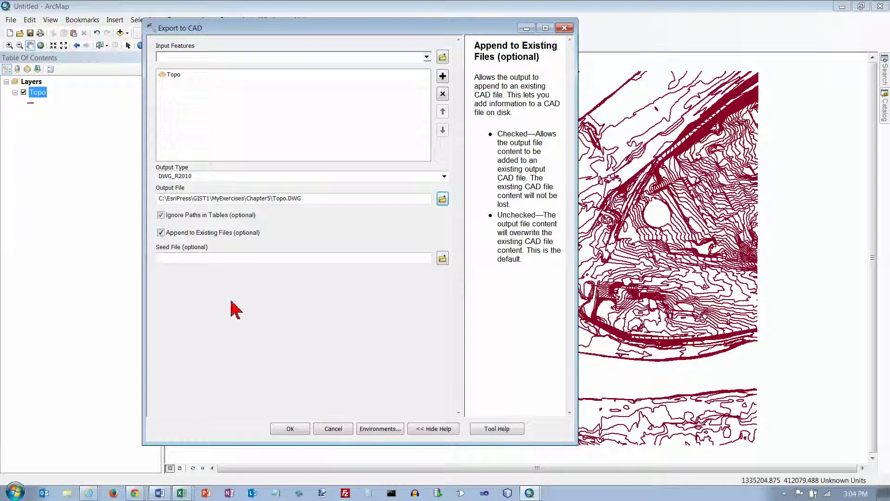
left_click(297, 428)
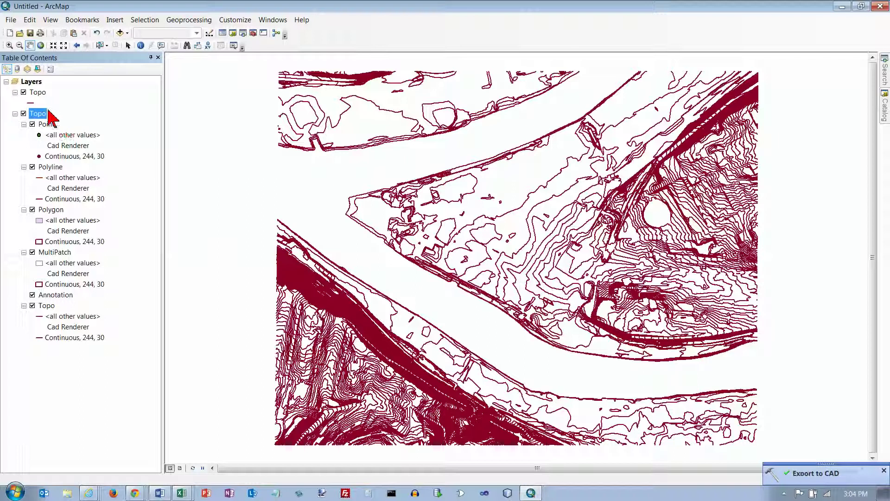
Step: Remove the original Topo layer and the exported Topo CAD group layer from the map
right_click(34, 93)
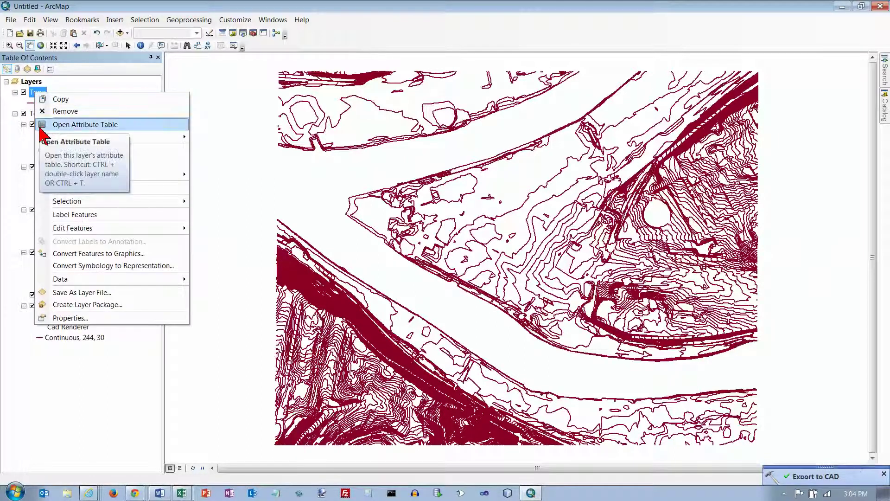
left_click(62, 112)
right_click(37, 93)
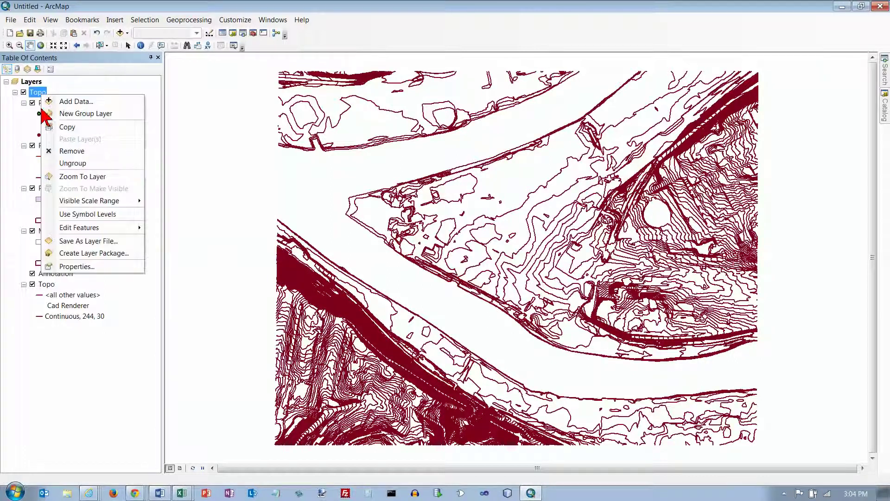
left_click(78, 152)
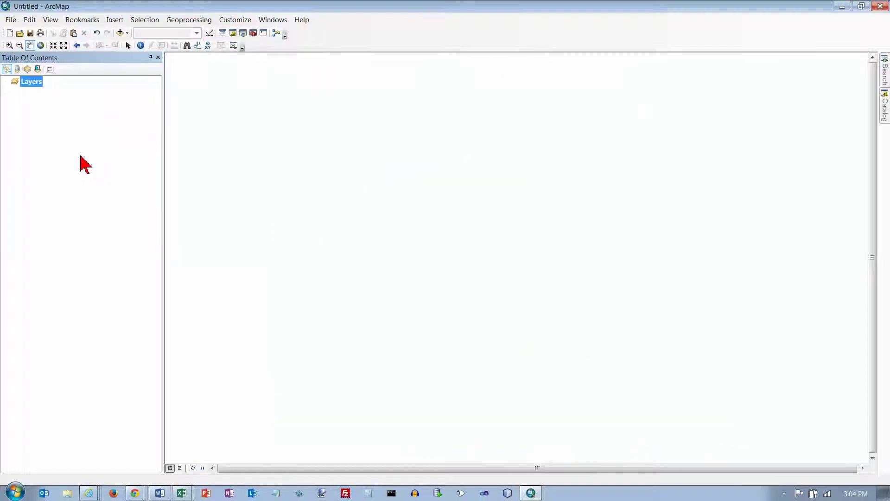